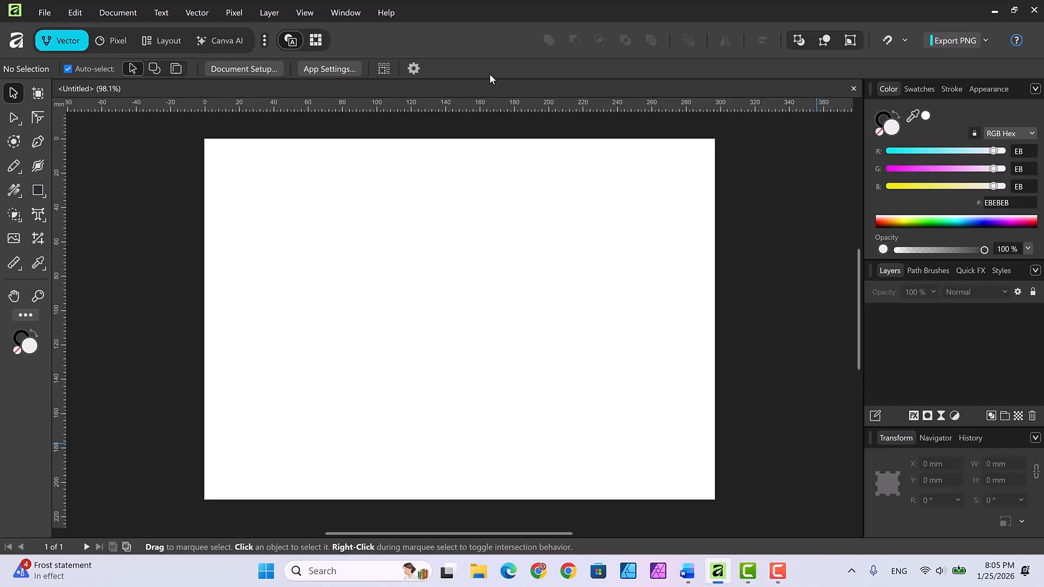
# Draw a heart about 105.5 mm wide and 79.1 mm high and move it to about the page's horizontal center
pyautogui.click(44, 193)
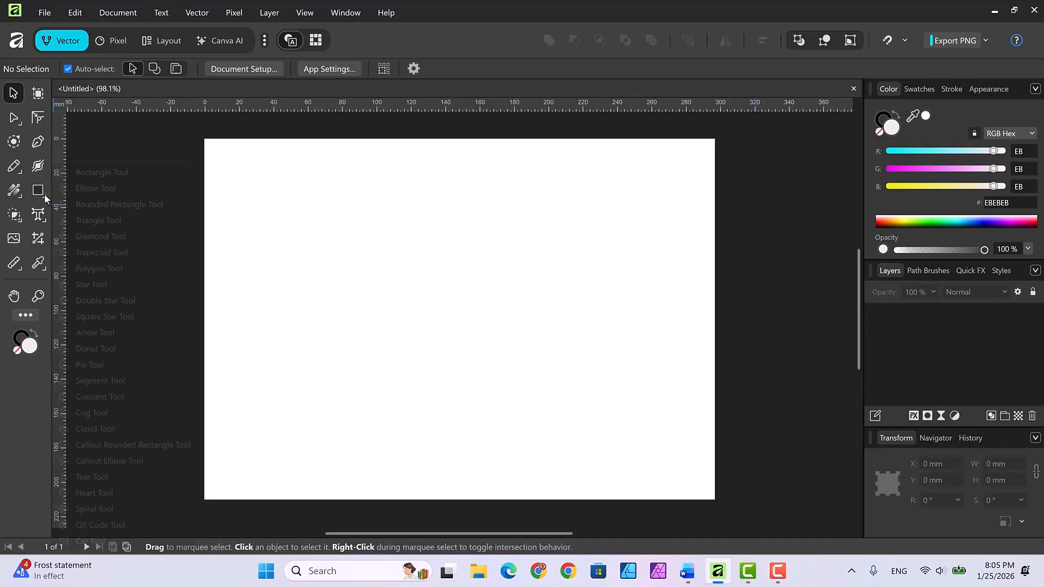
pyautogui.click(106, 493)
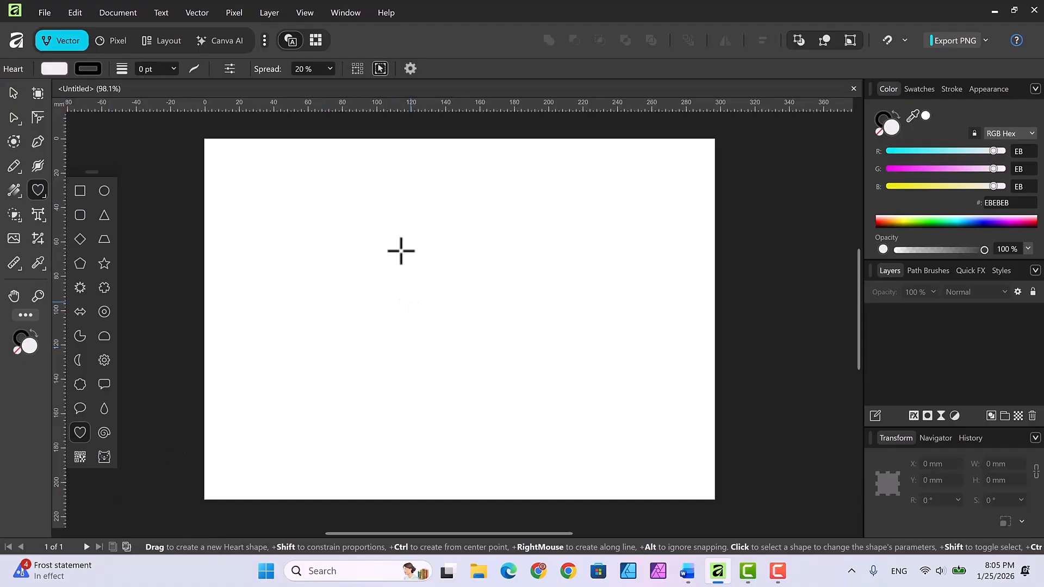
pyautogui.moveTo(392, 249); pyautogui.dragTo(573, 432)
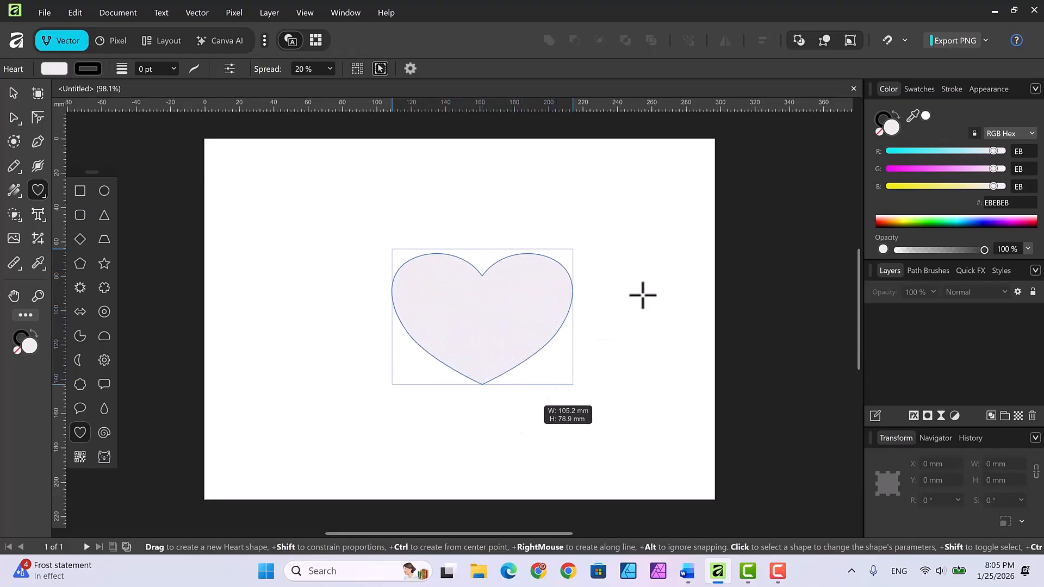
pyautogui.click(12, 93)
pyautogui.moveTo(423, 272); pyautogui.dragTo(399, 263)
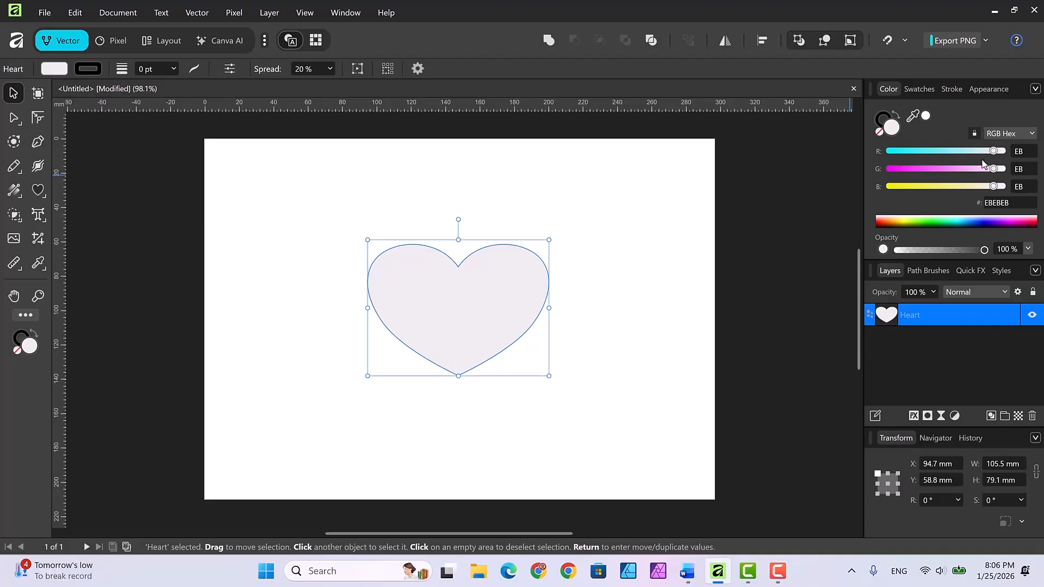
# Fill the heart with hex color 2A2A2A and remove its stroke
pyautogui.click(1012, 202)
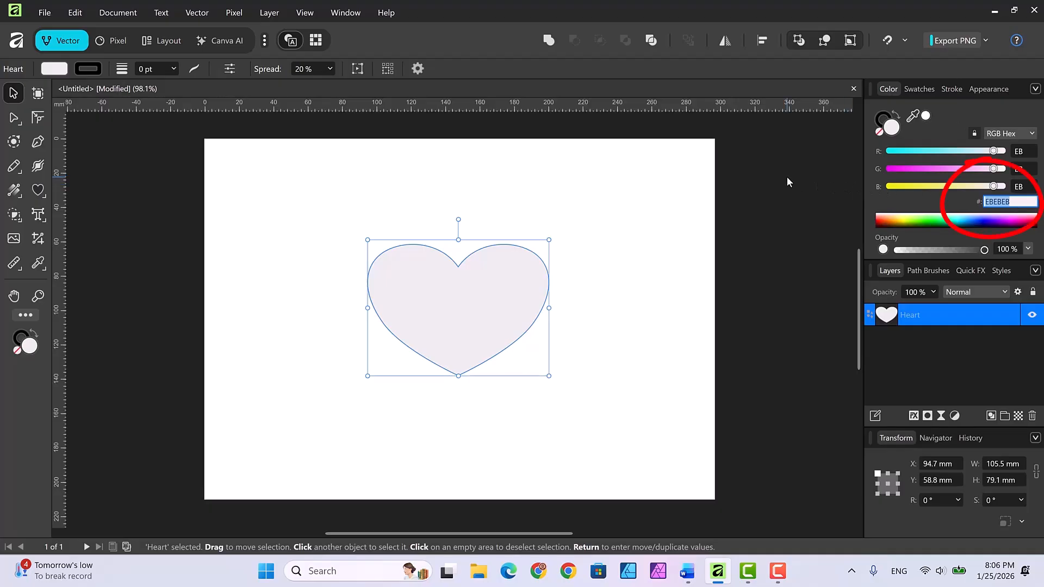
pyautogui.write('2a2a2a')
pyautogui.press('Return')
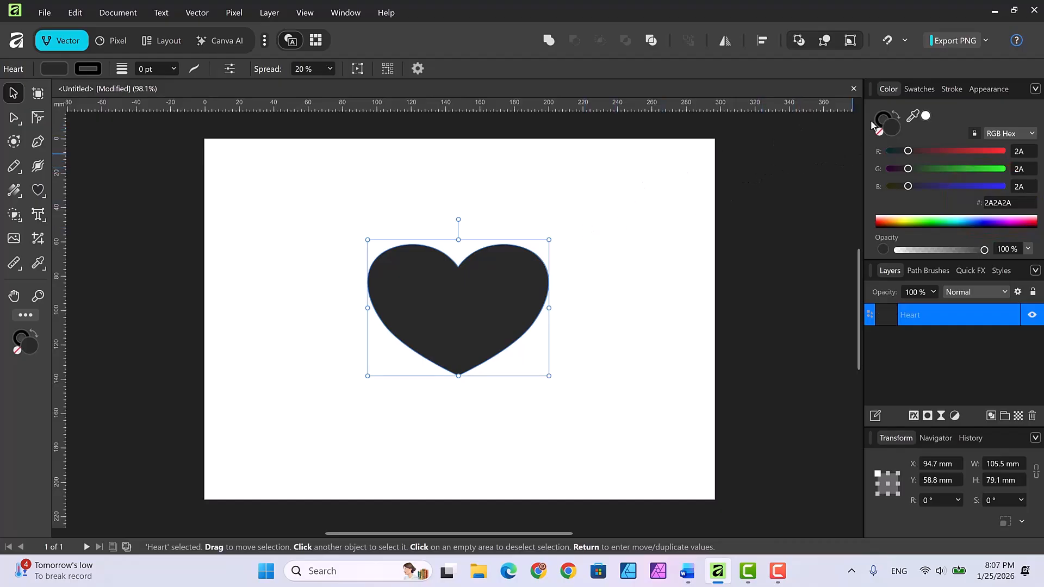
pyautogui.click(883, 130)
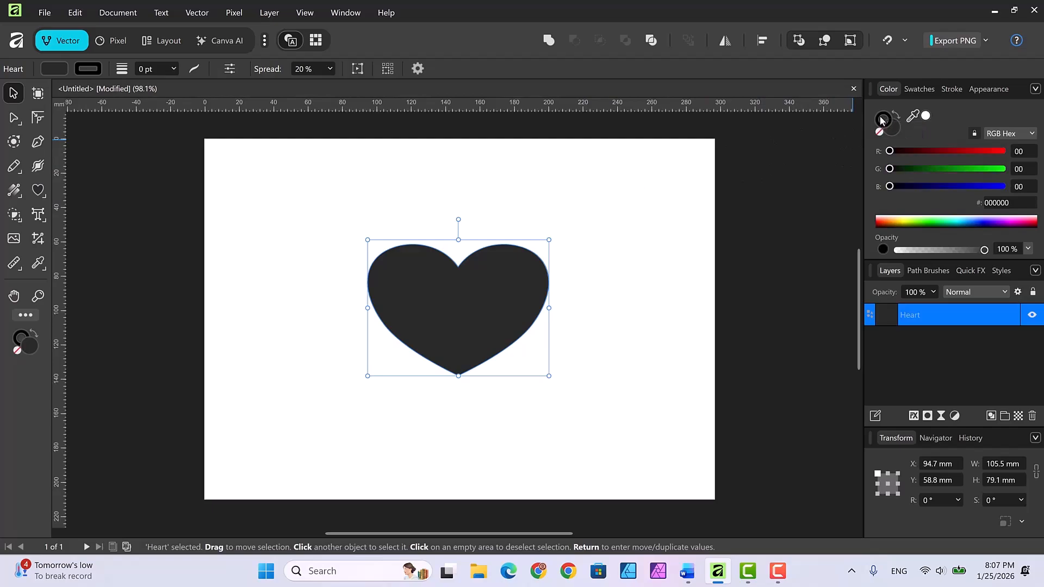
pyautogui.click(878, 133)
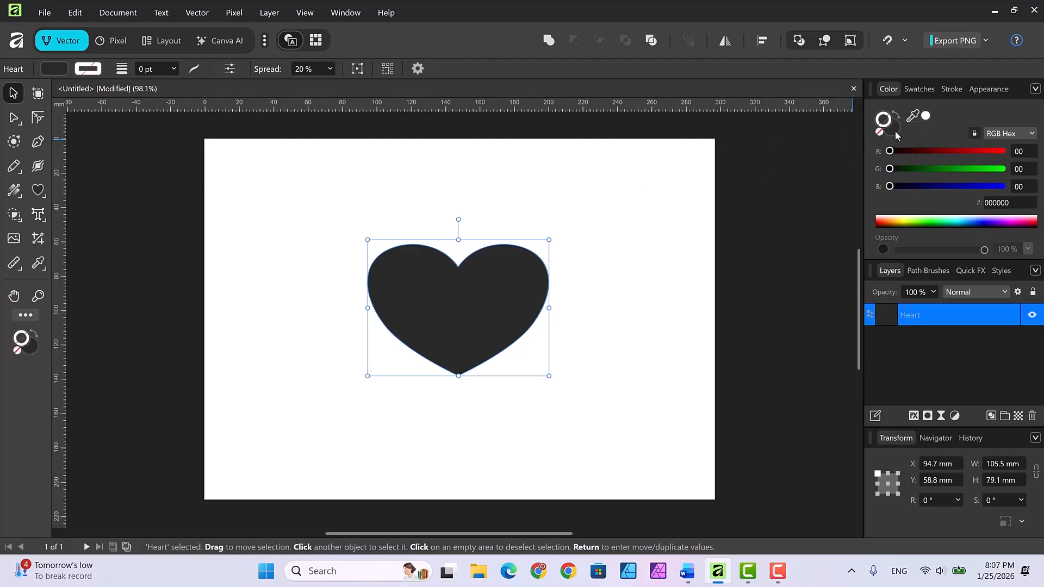
pyautogui.click(892, 128)
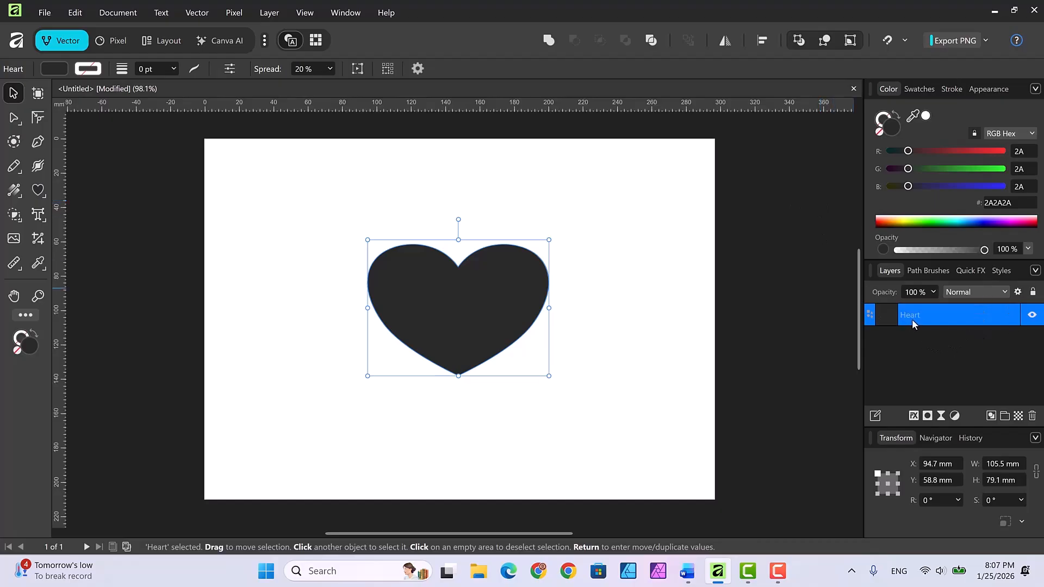
# Add a Bevel / Emboss layer effect to the heart with type Outer and a radius of 23.7 px
pyautogui.click(913, 415)
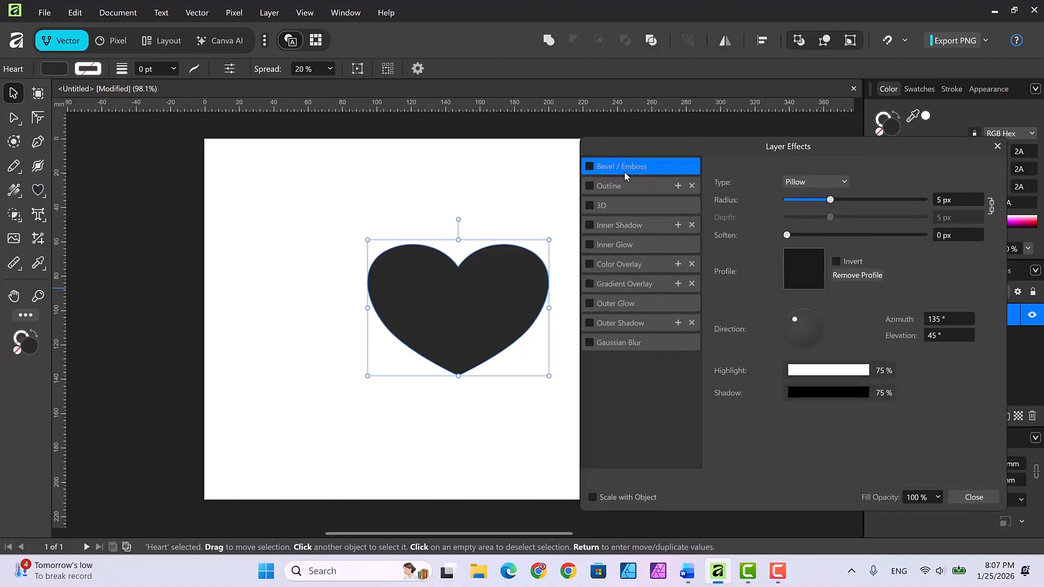
pyautogui.click(590, 166)
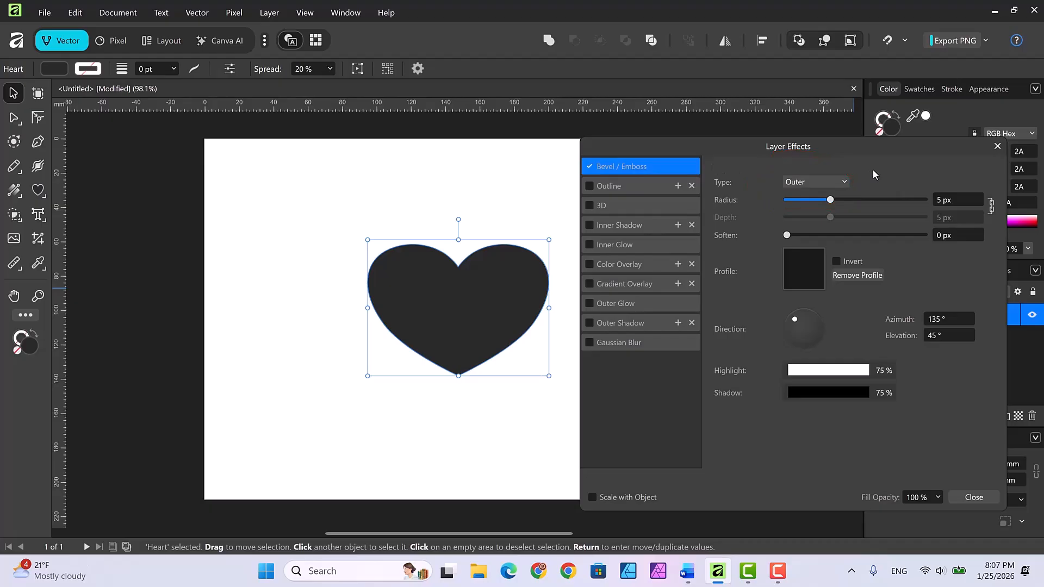
pyautogui.click(954, 197)
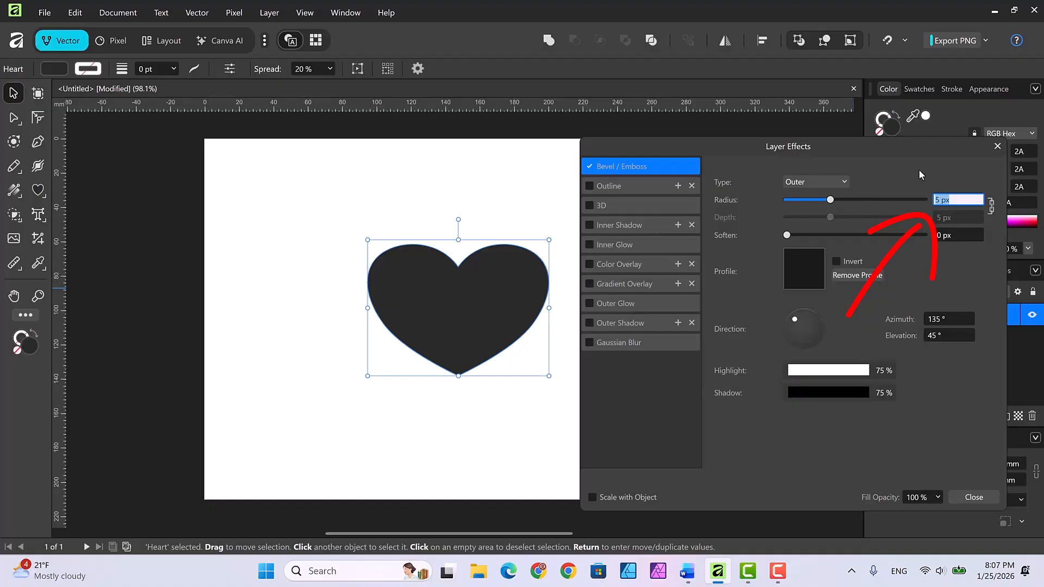
pyautogui.write('23.7')
pyautogui.press('Return')
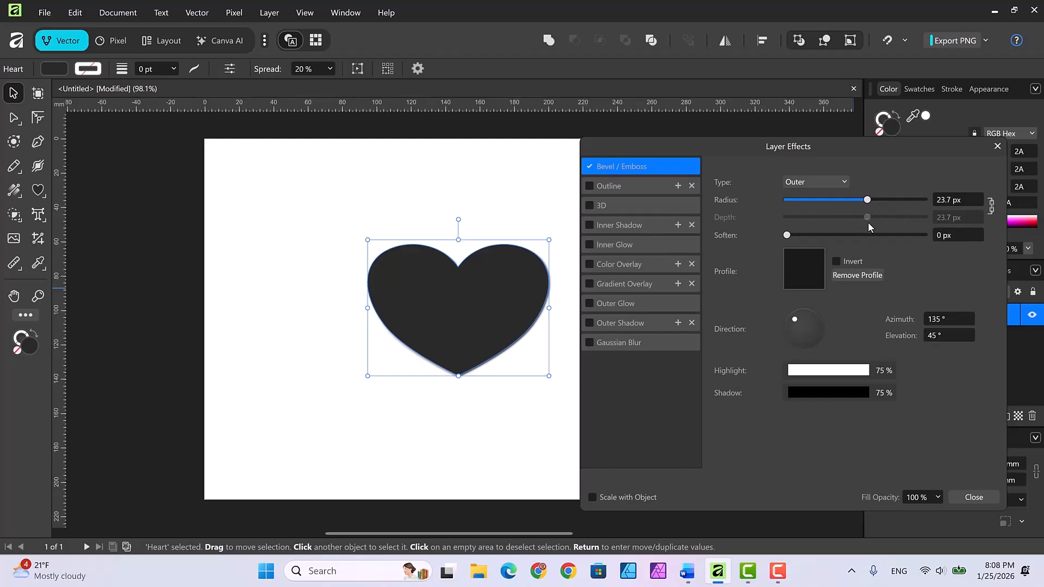
pyautogui.click(991, 206)
pyautogui.click(991, 206)
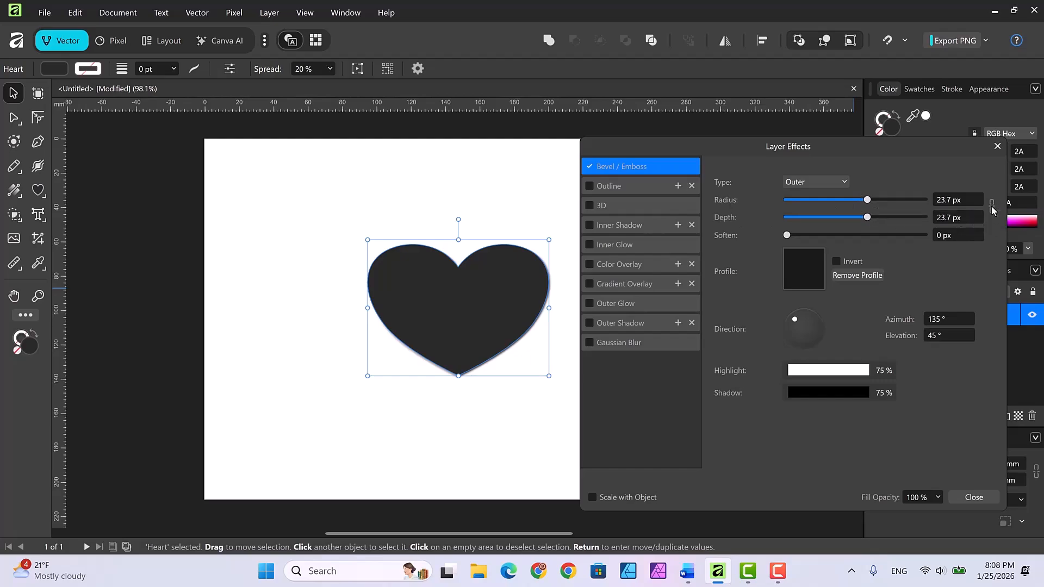
pyautogui.click(992, 207)
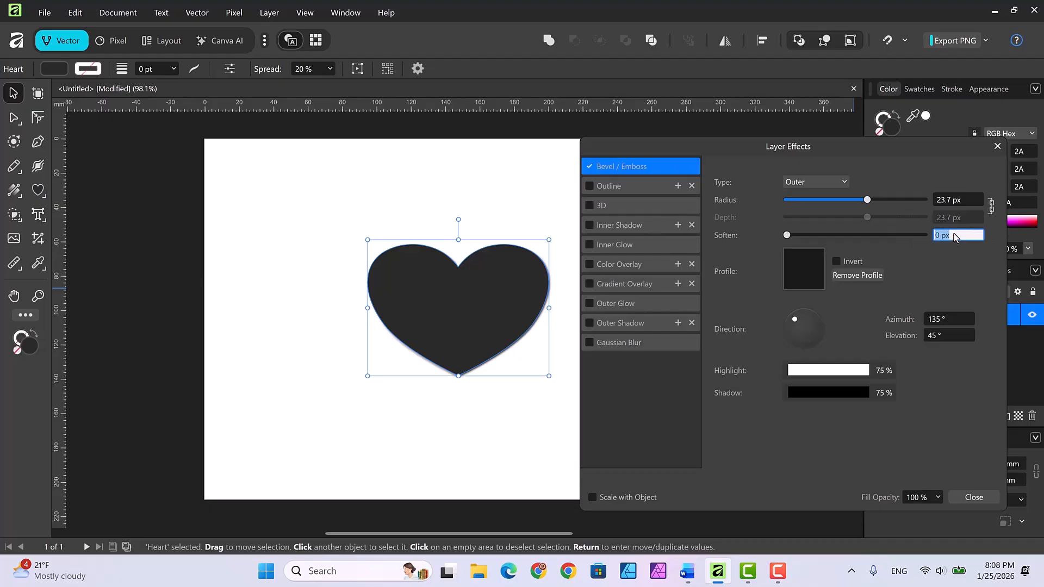
# Set the bevel's soften to 9.4 px and apply the third standard profile, the curve that rises slowly before steepening
pyautogui.write('9.4')
pyautogui.press('Return')
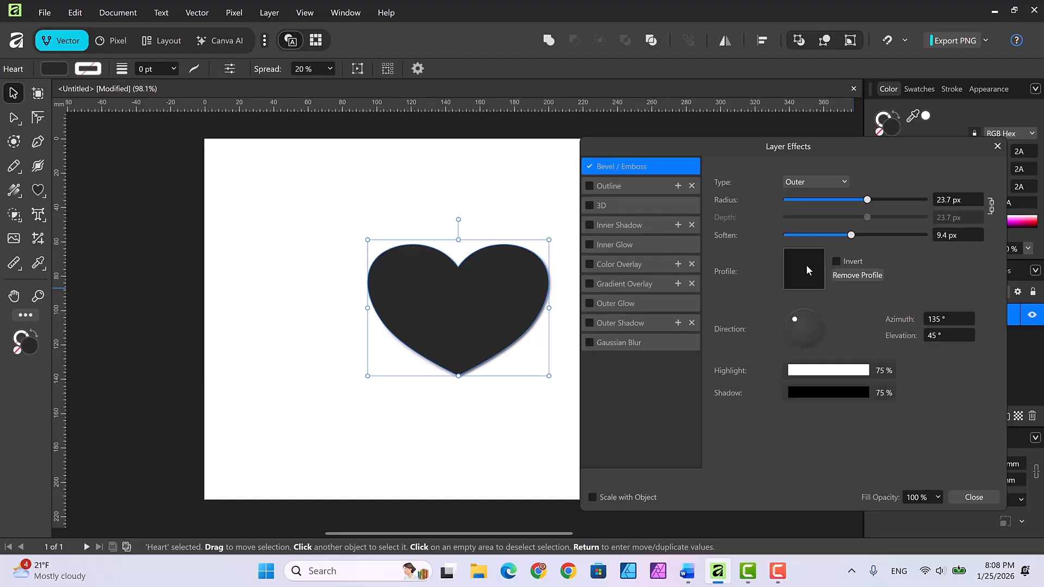
pyautogui.click(806, 270)
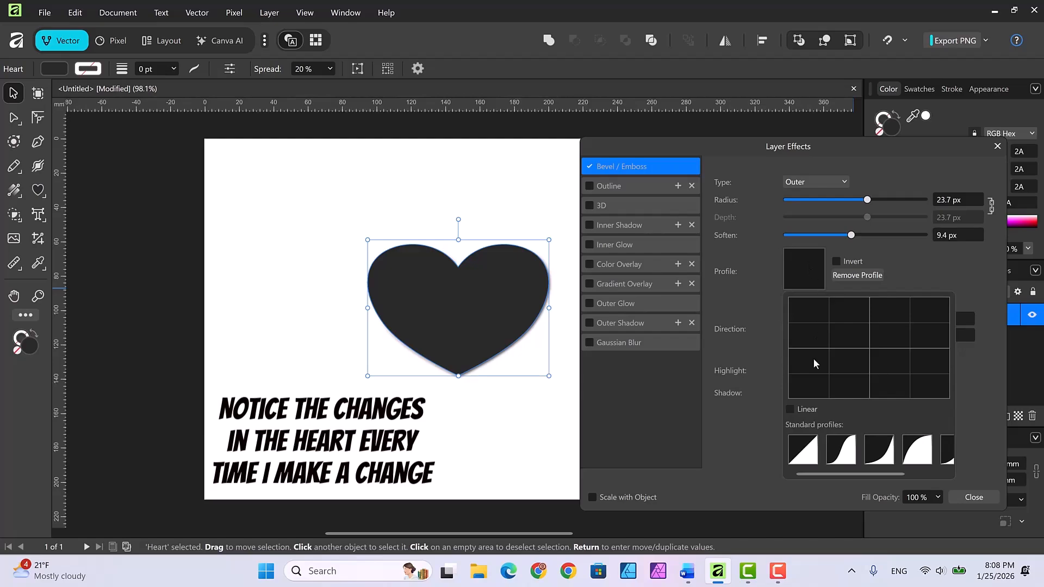
pyautogui.click(883, 453)
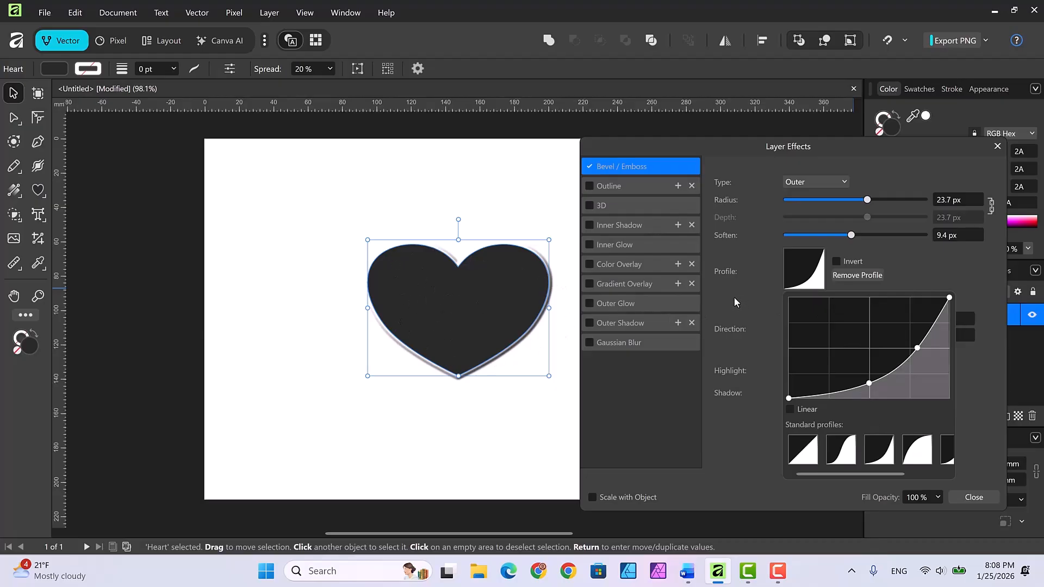
pyautogui.click(970, 390)
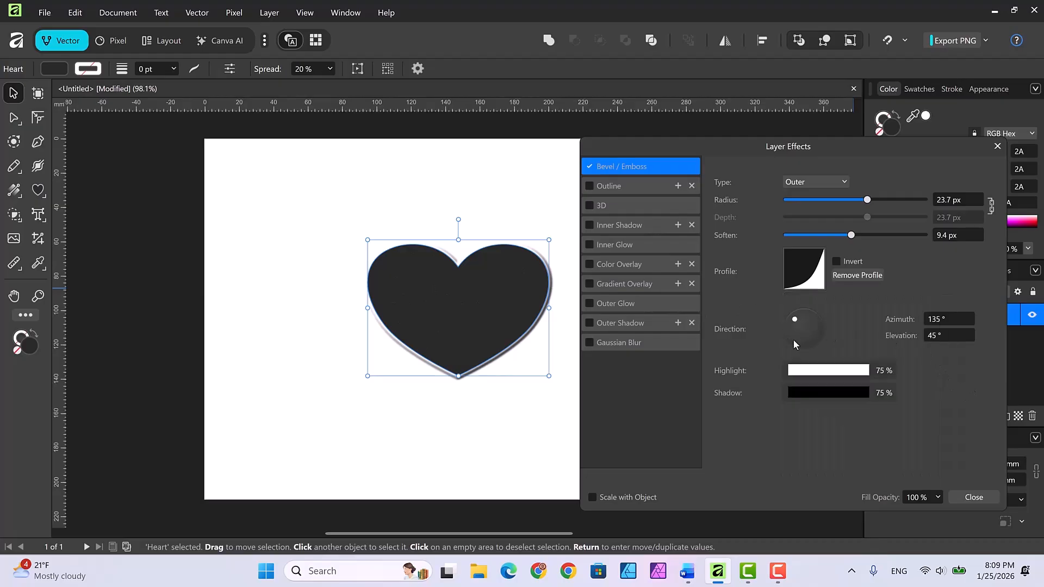
# Set the bevel's light direction to an azimuth of 69.4° and an elevation of 82.8°
pyautogui.click(949, 319)
pyautogui.write('69.4')
pyautogui.click(957, 335)
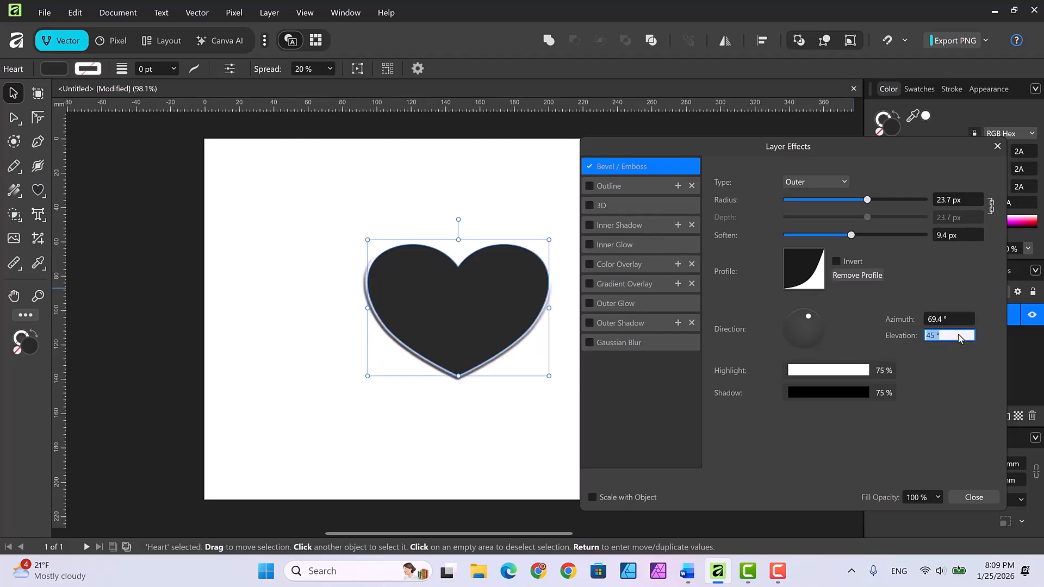
pyautogui.write('82.8')
pyautogui.press('Return')
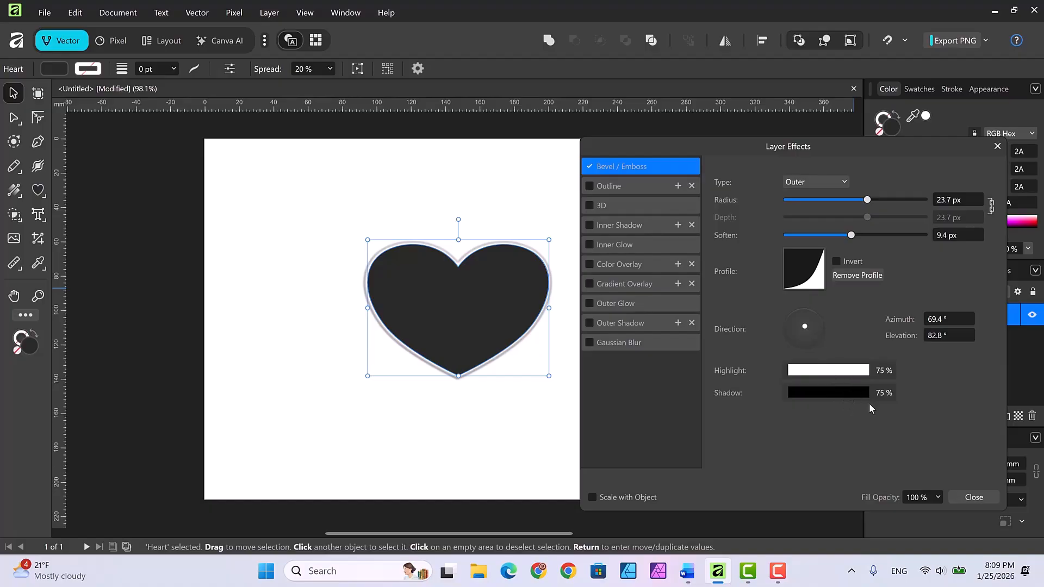
# Enable the 3D layer effect on the heart and set its radius to 11.9 px
pyautogui.click(589, 205)
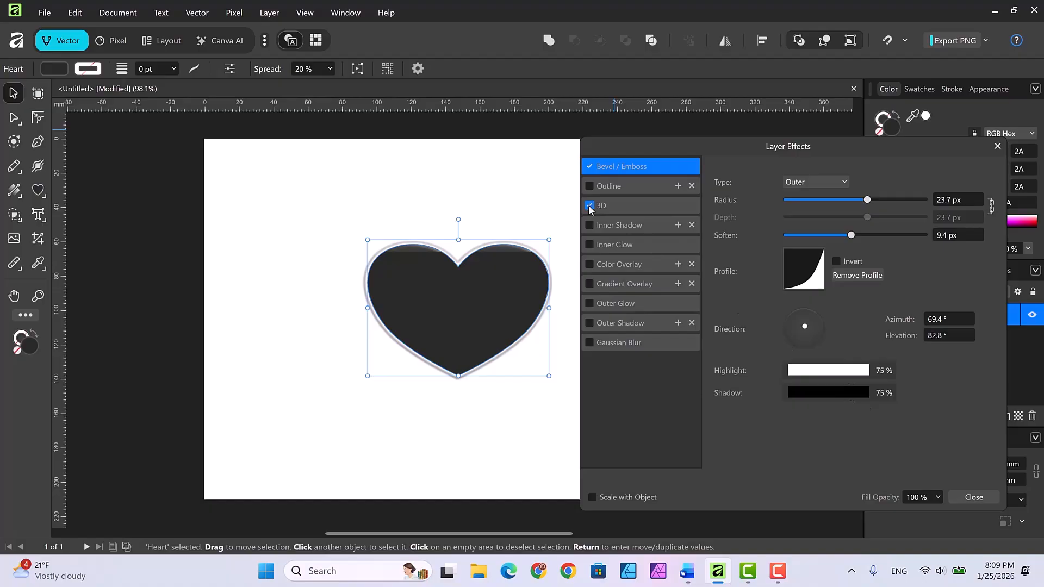
pyautogui.click(634, 206)
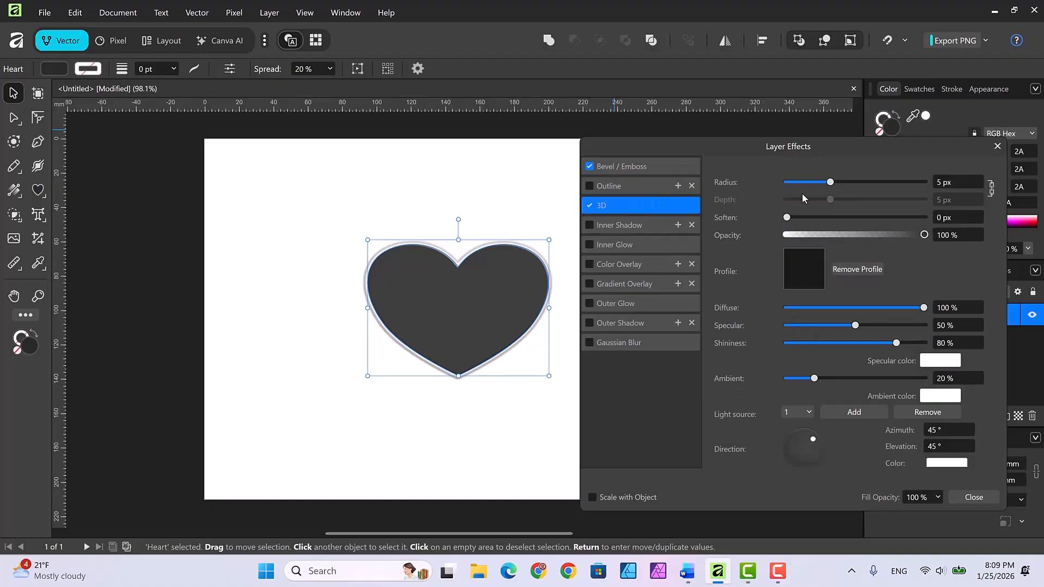
pyautogui.click(958, 182)
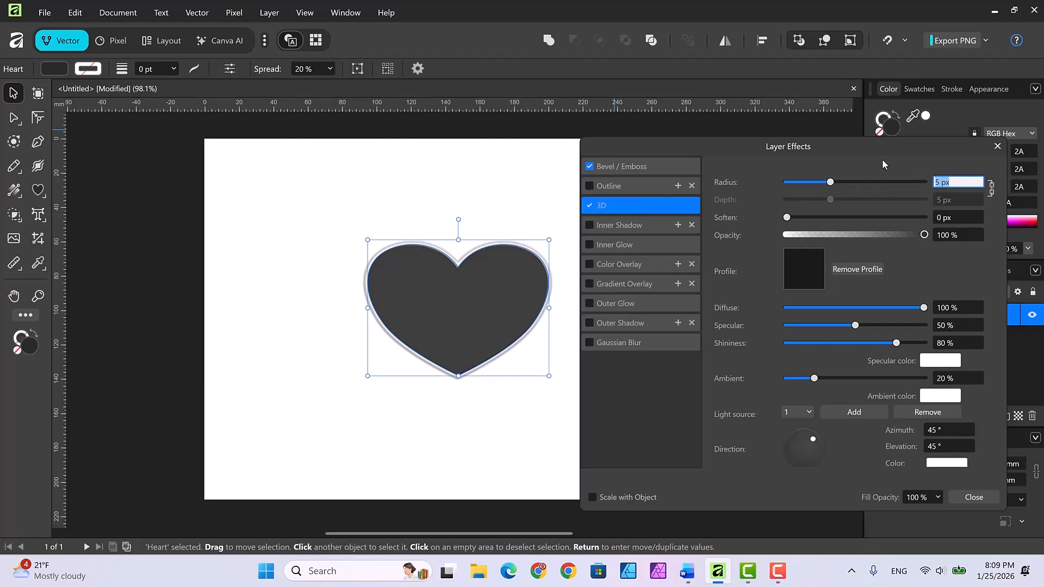
pyautogui.write('11.9')
pyautogui.press('Return')
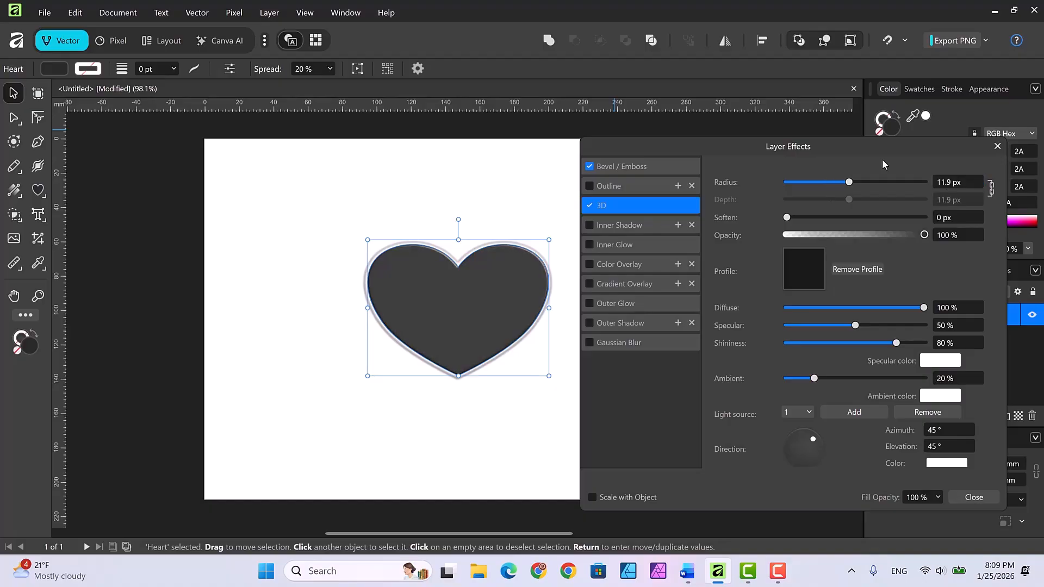
# Set the 3D effect's soften to 20 px and apply the fourth standard profile, the curve that rises steeply before flattening
pyautogui.click(955, 217)
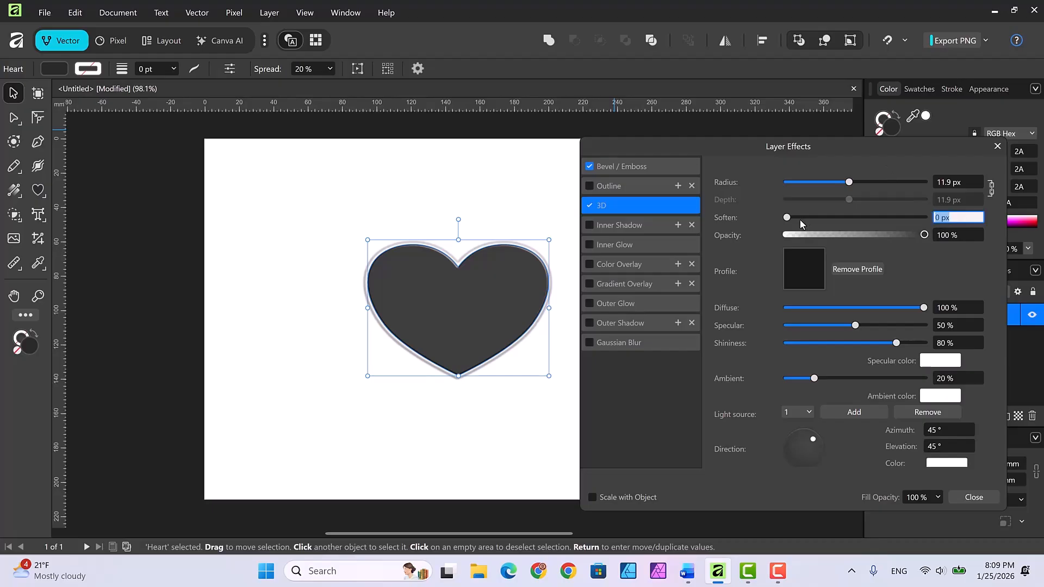
pyautogui.moveTo(787, 217); pyautogui.dragTo(932, 221)
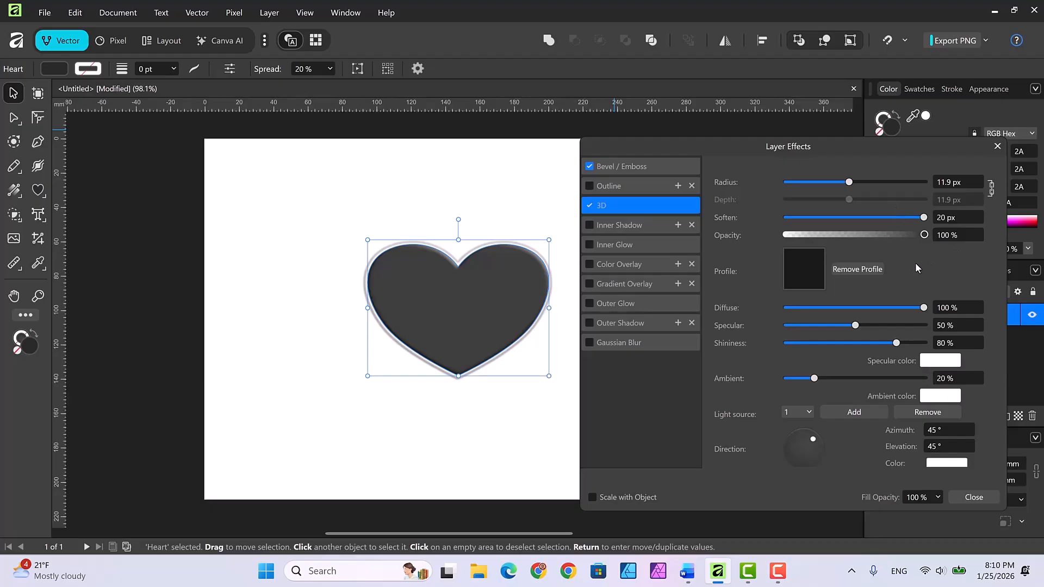
pyautogui.click(805, 273)
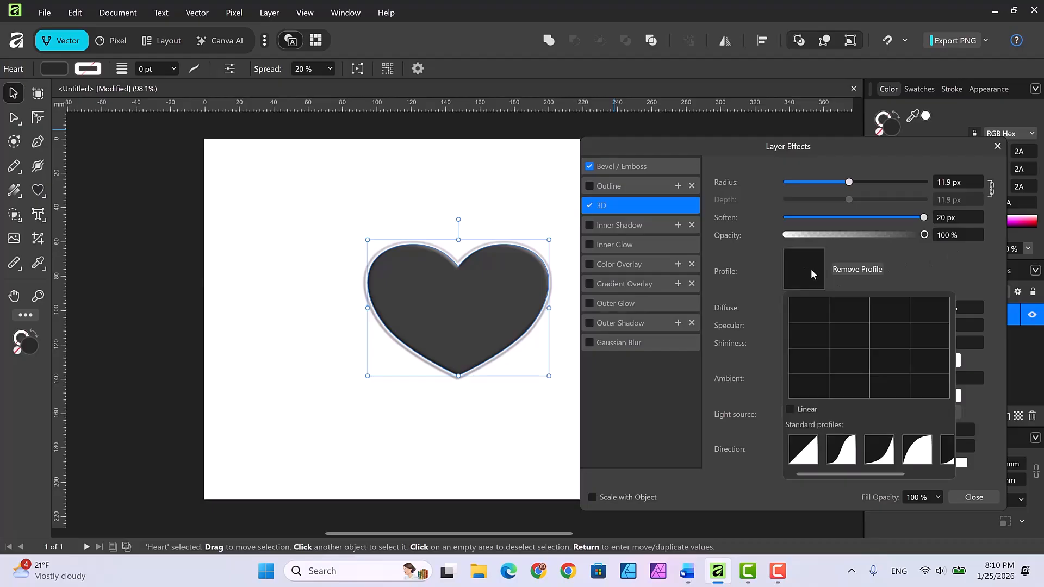
pyautogui.click(919, 454)
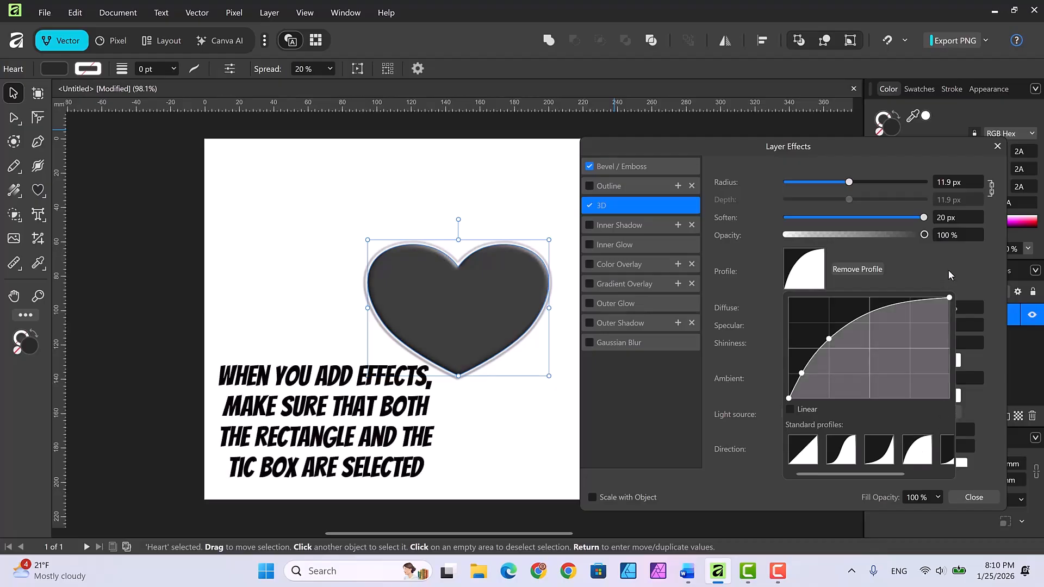
pyautogui.click(948, 270)
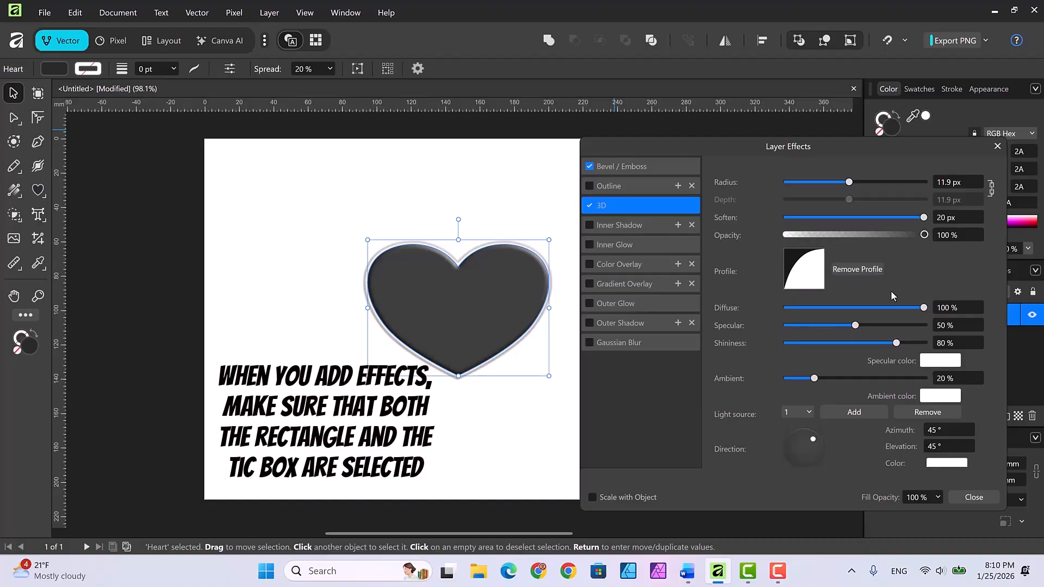
# Set the 3D effect's diffuse to 45 %, specular to 87 % and shininess to 80 %
pyautogui.click(959, 307)
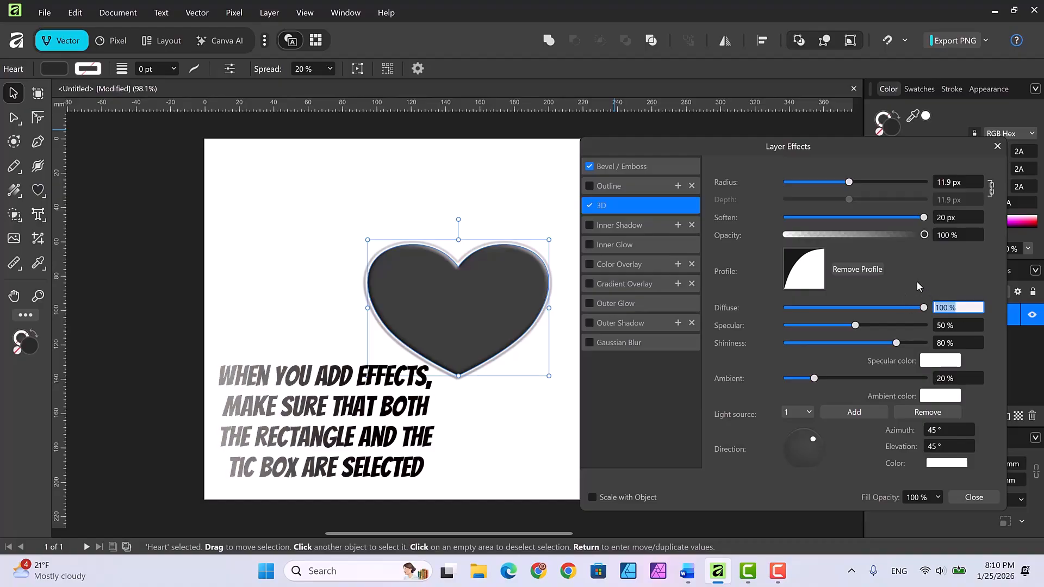
pyautogui.write('45')
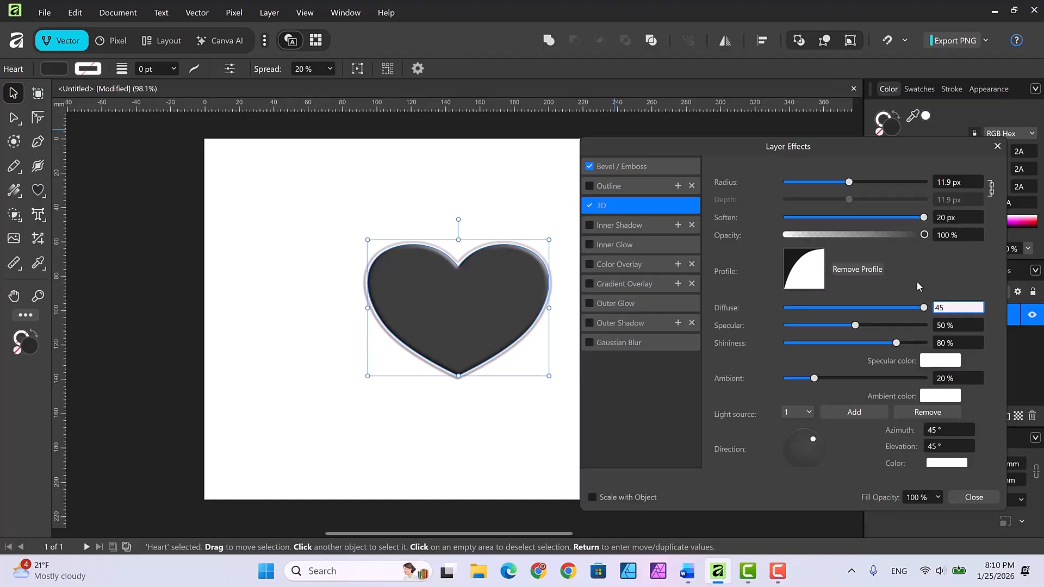
pyautogui.click(961, 321)
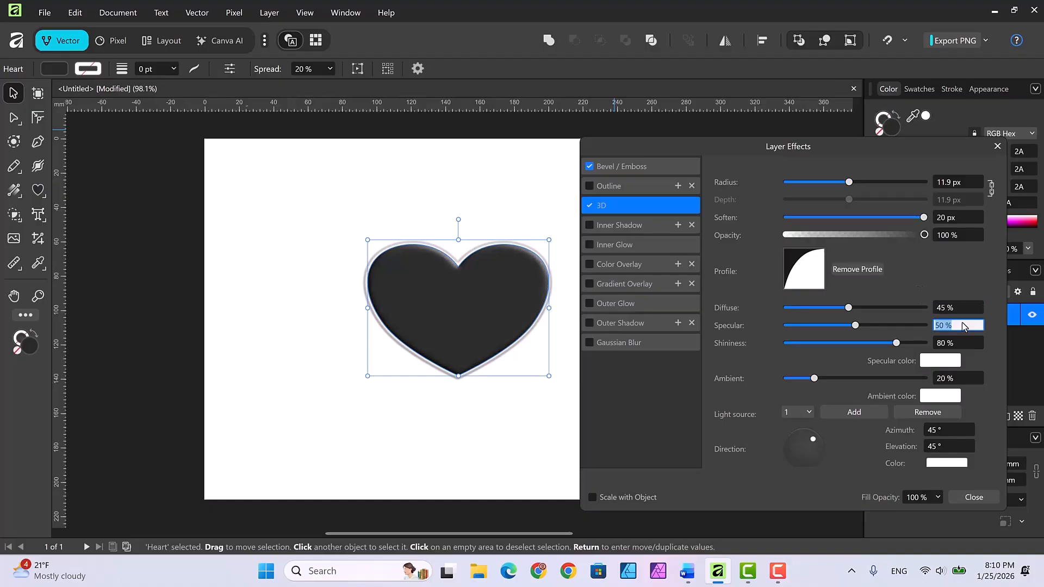
pyautogui.write('87')
pyautogui.press('Return')
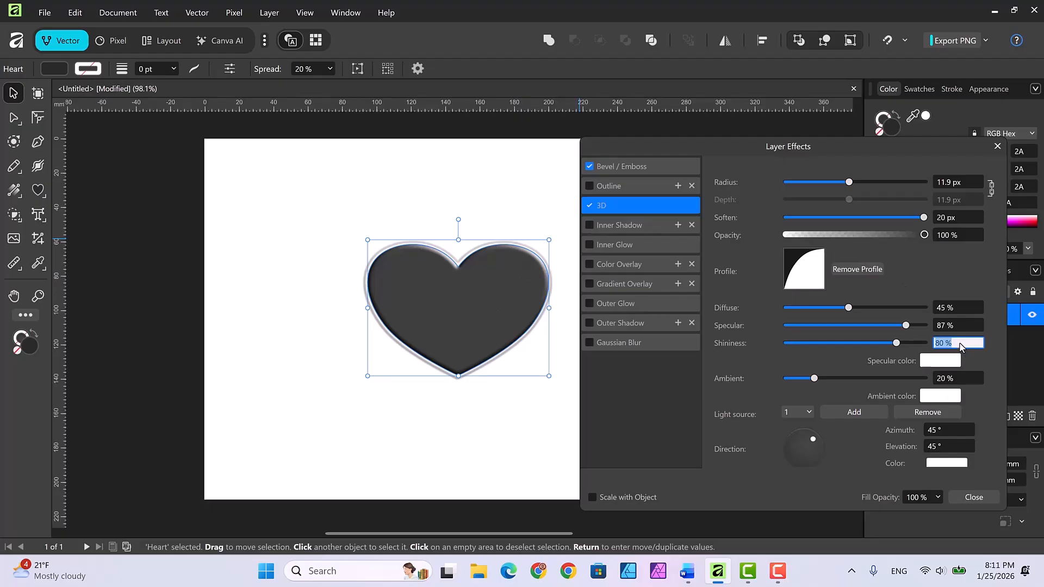
pyautogui.write('80')
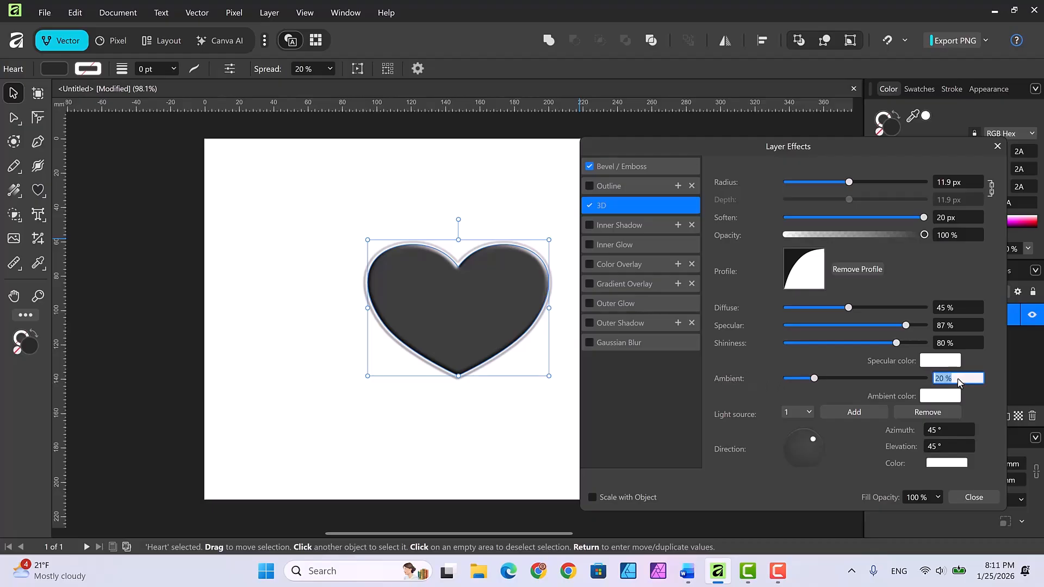
# Set the 3D effect's ambient to 70 % and its ambient color to BCDFEC
pyautogui.write('70')
pyautogui.press('Return')
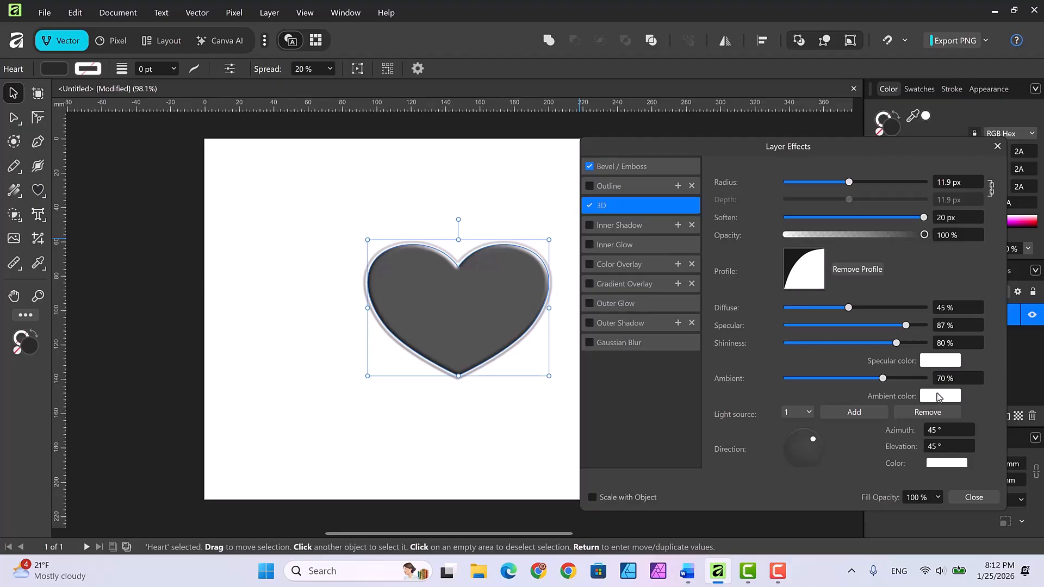
pyautogui.click(937, 397)
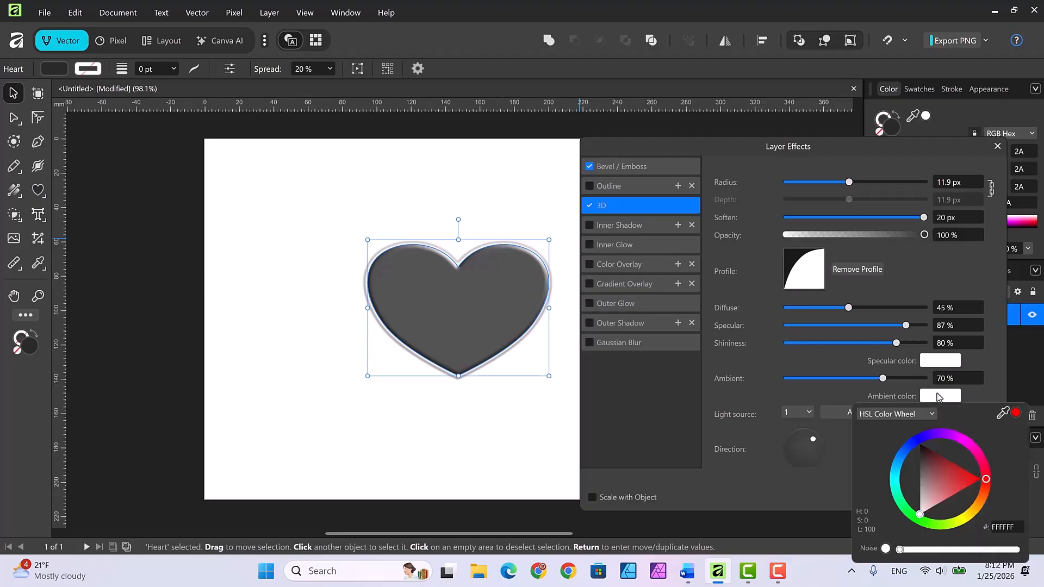
pyautogui.click(1014, 528)
pyautogui.write('bcdfec')
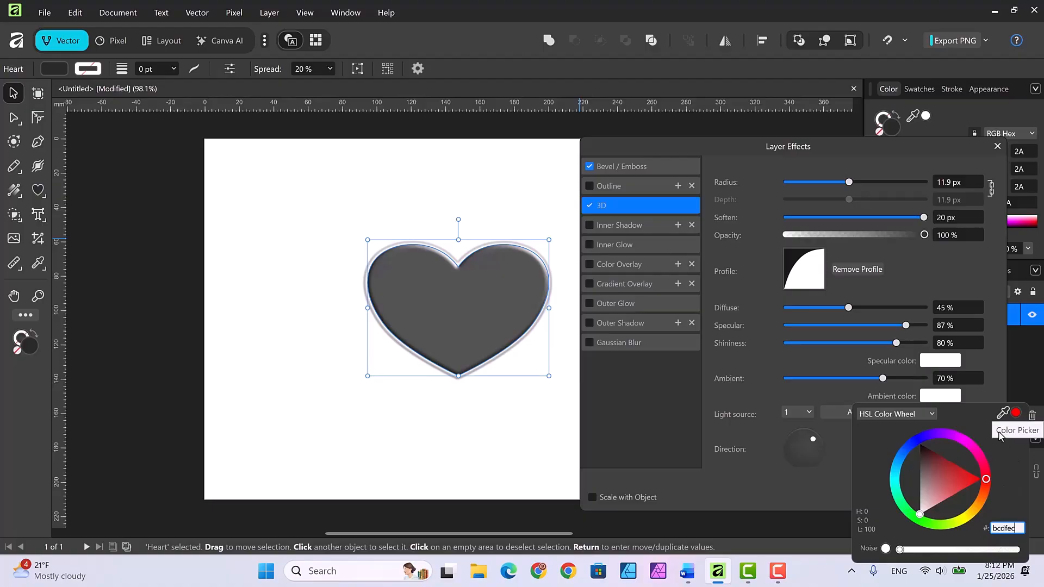
pyautogui.press('Return')
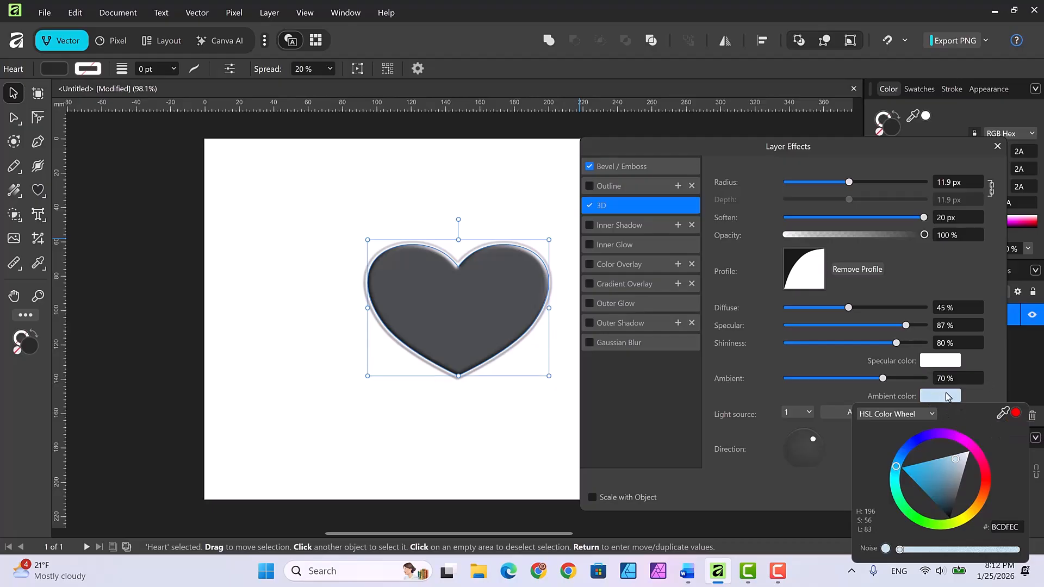
pyautogui.click(992, 397)
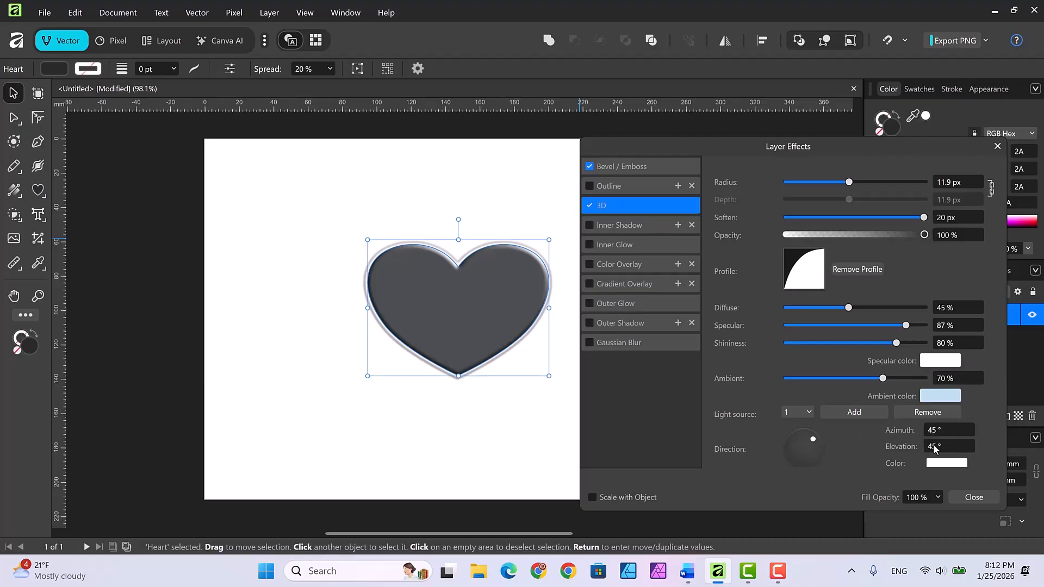
# Add a second and a third light source to the heart's 3D effect
pyautogui.click(854, 413)
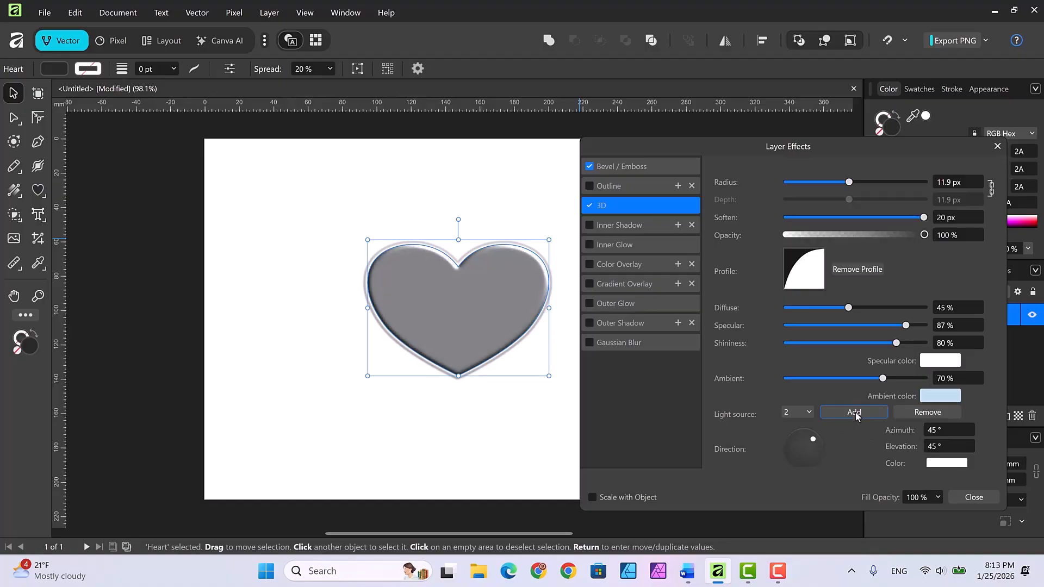
pyautogui.click(854, 413)
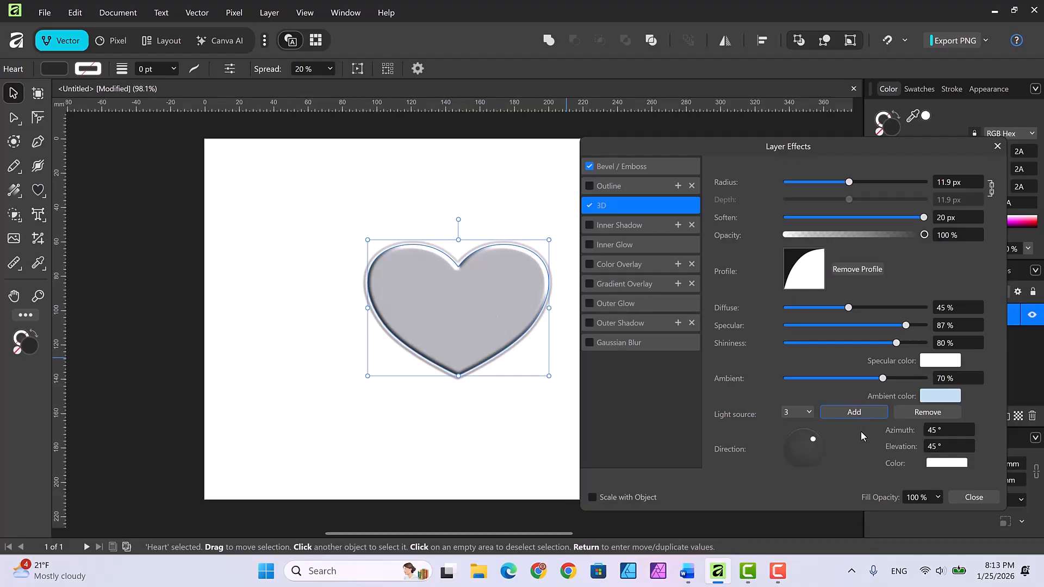
pyautogui.click(807, 413)
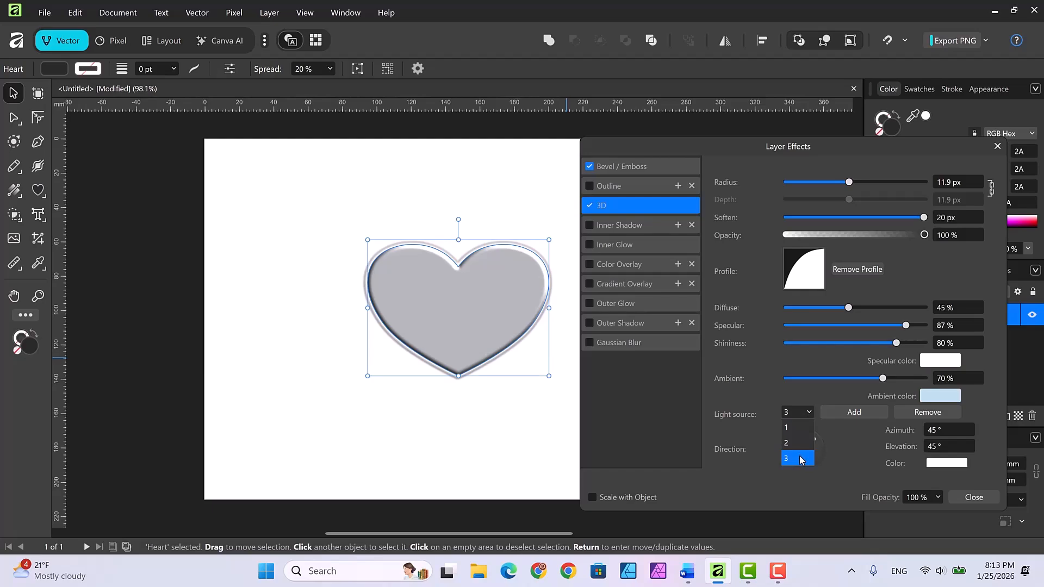
pyautogui.click(847, 440)
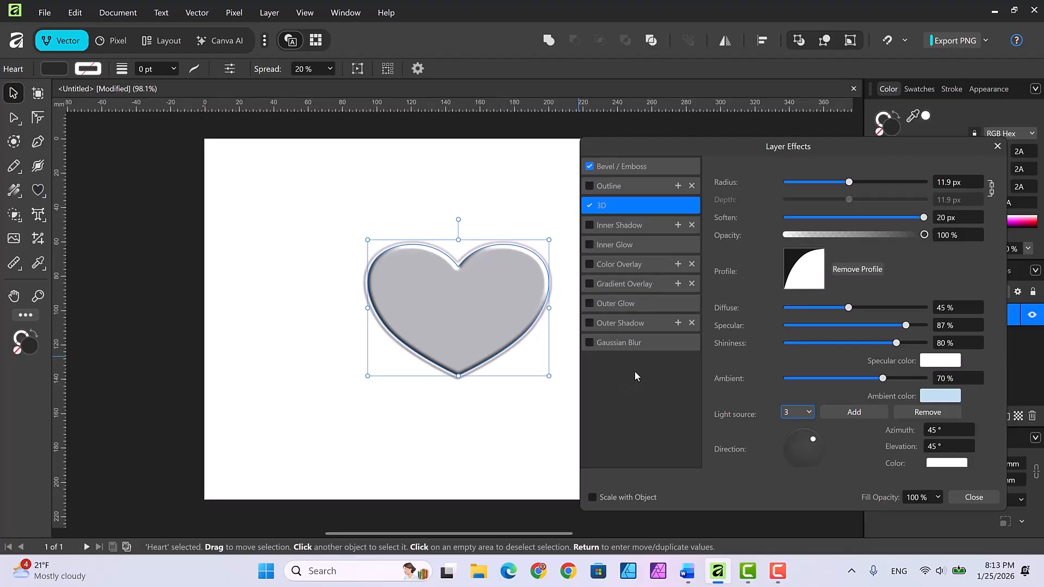
# Enable the Gradient Overlay effect on the heart and set its blend mode to Overlay
pyautogui.click(589, 283)
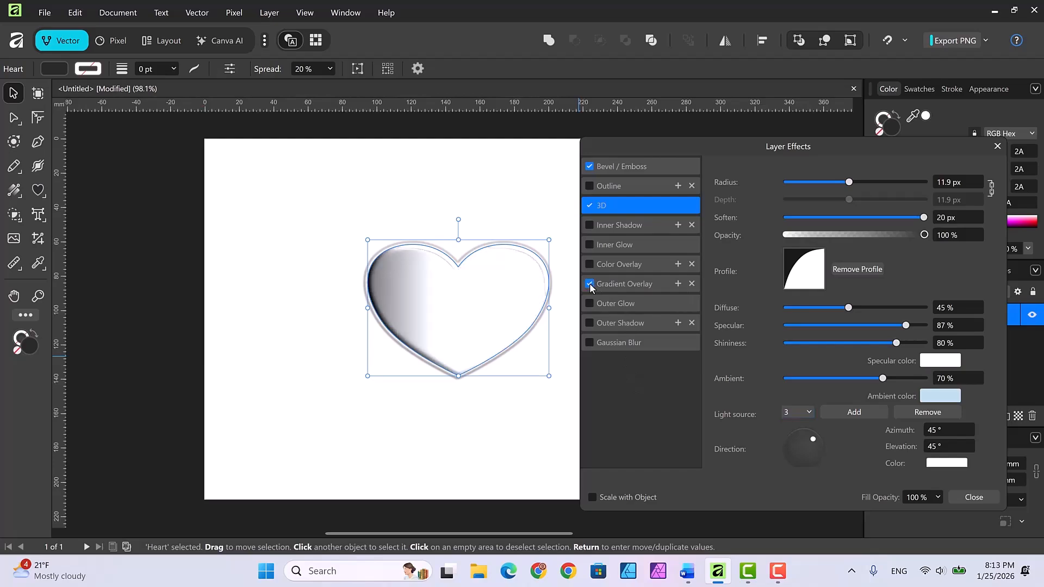
pyautogui.click(623, 283)
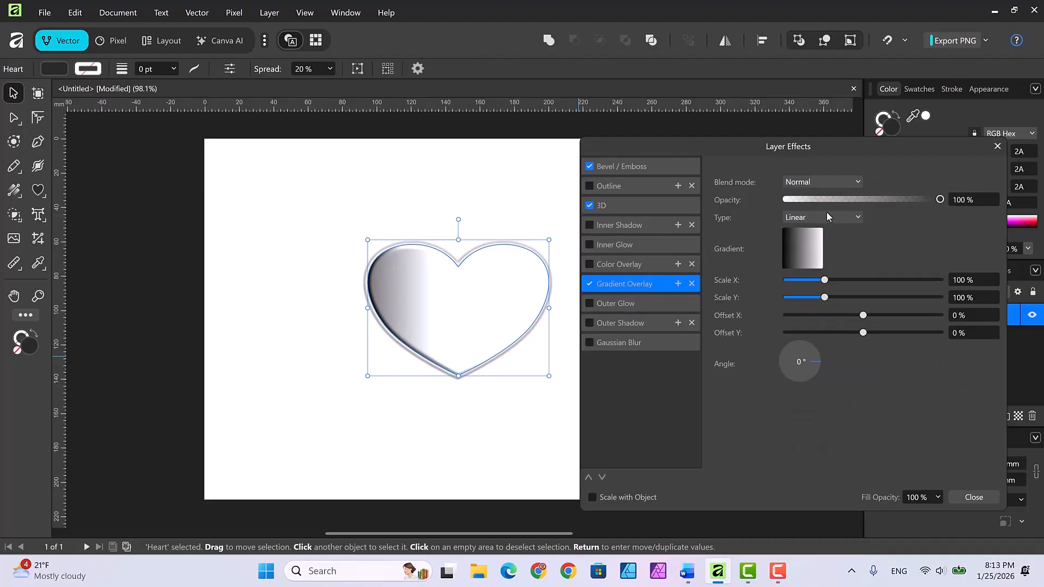
pyautogui.click(857, 182)
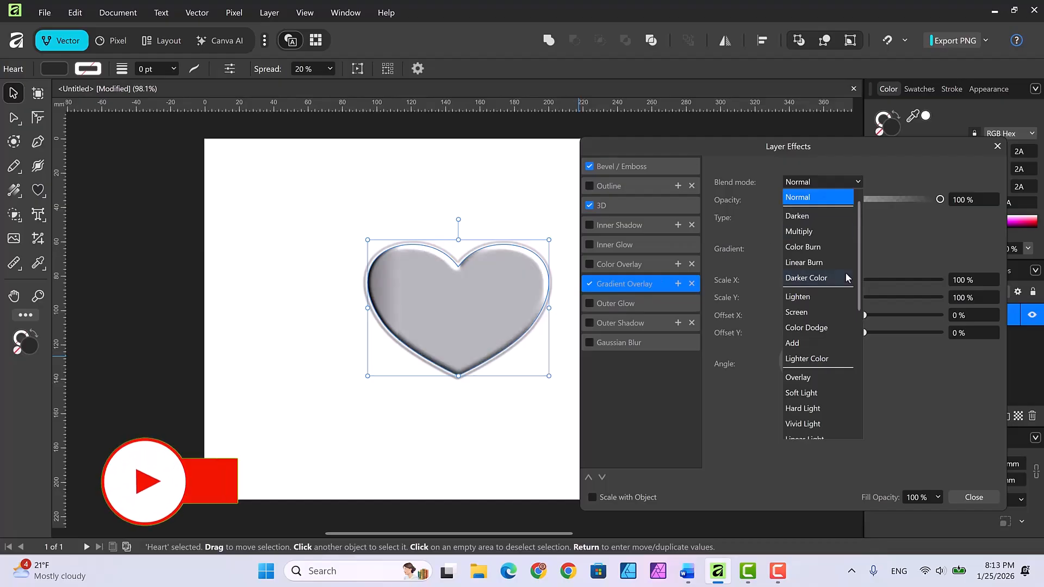
pyautogui.click(804, 379)
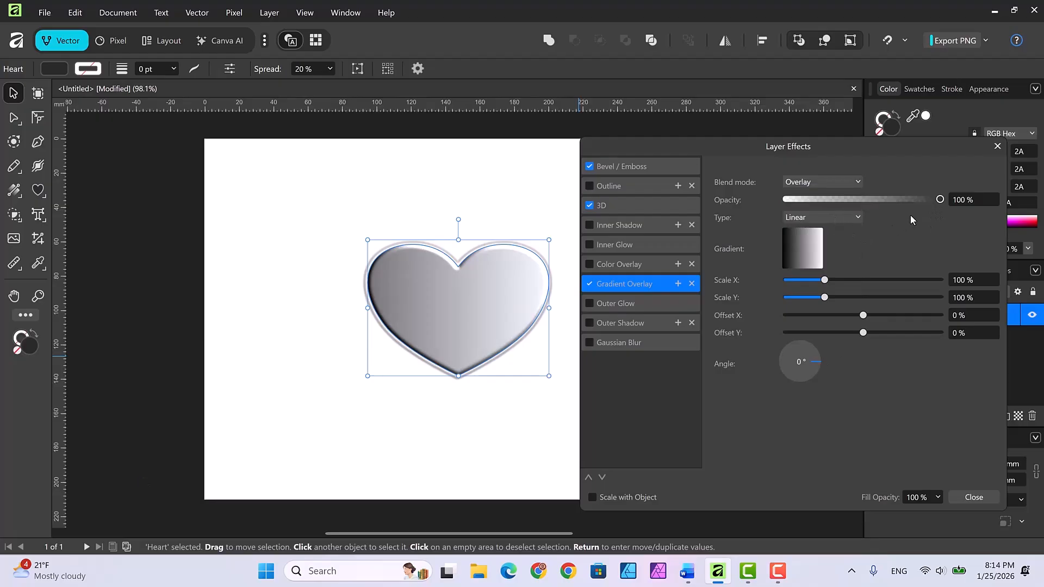
# Set the start stop of the overlay gradient to color 4C7CC5
pyautogui.click(804, 254)
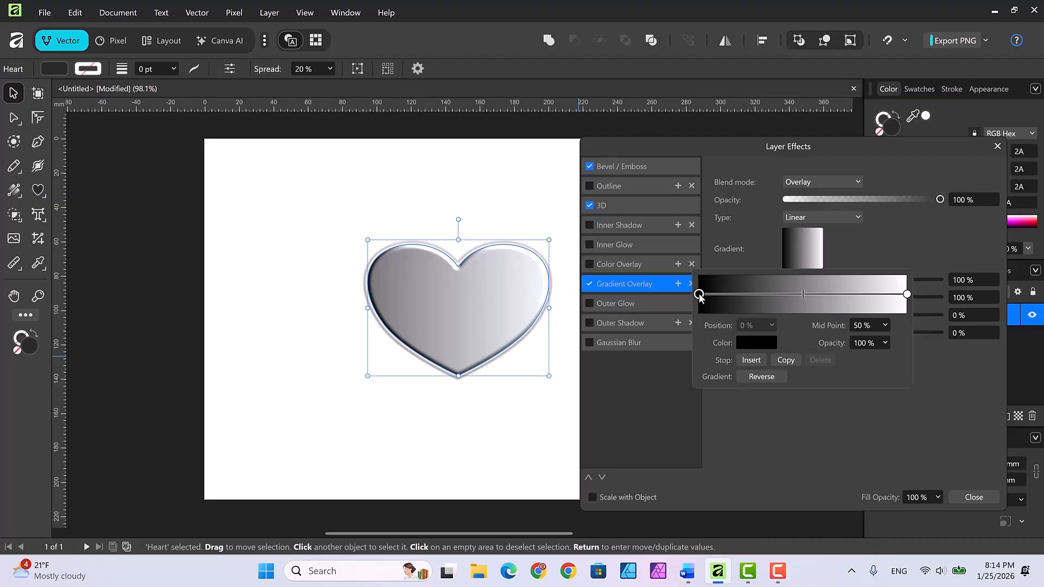
pyautogui.click(759, 342)
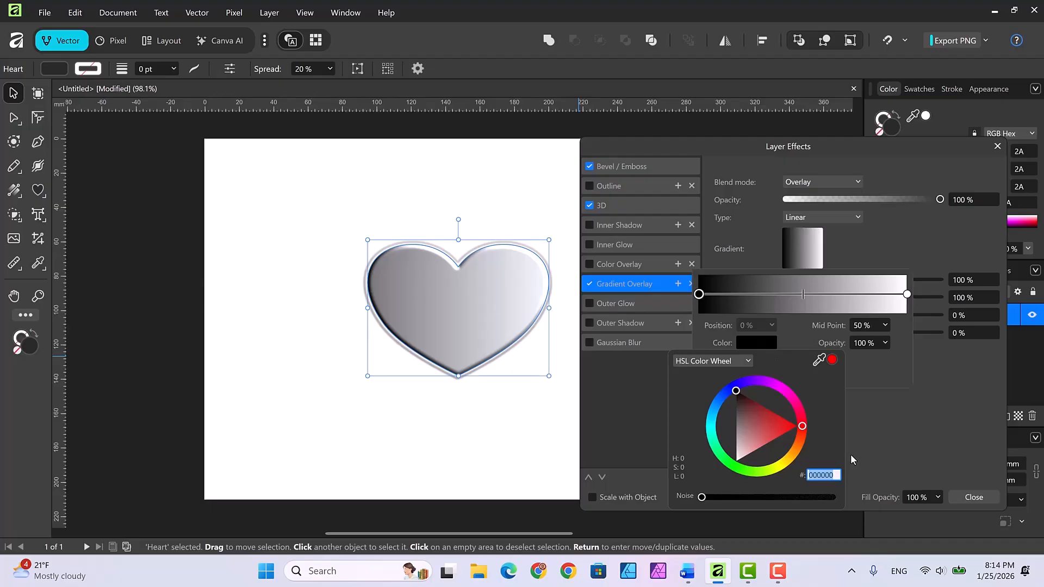
pyautogui.write('4c7cc5')
pyautogui.press('Return')
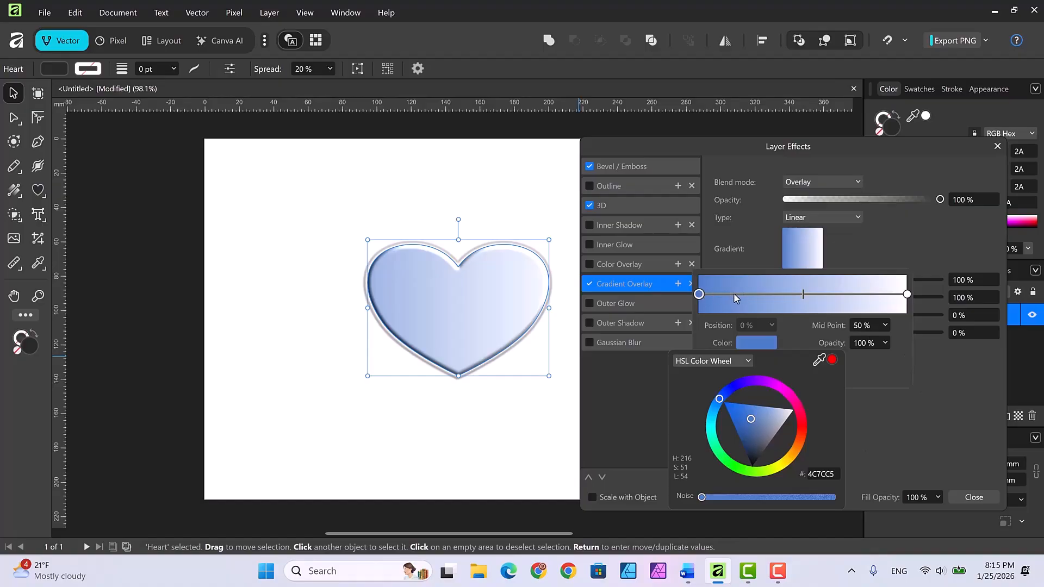
# Add a gradient stop at 30 % and set its color to AFC2E2
pyautogui.click(733, 297)
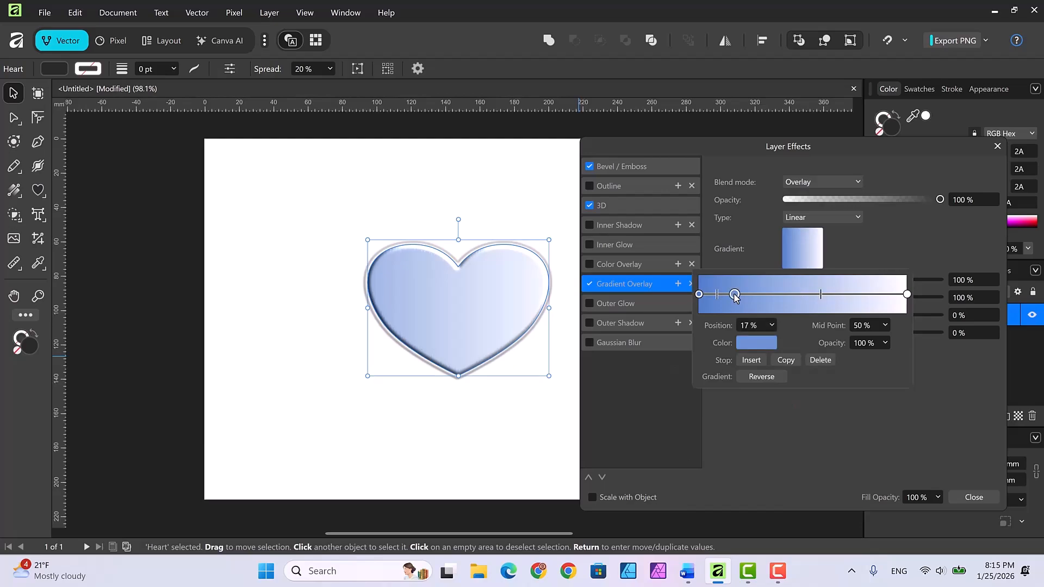
pyautogui.moveTo(733, 296); pyautogui.dragTo(763, 296)
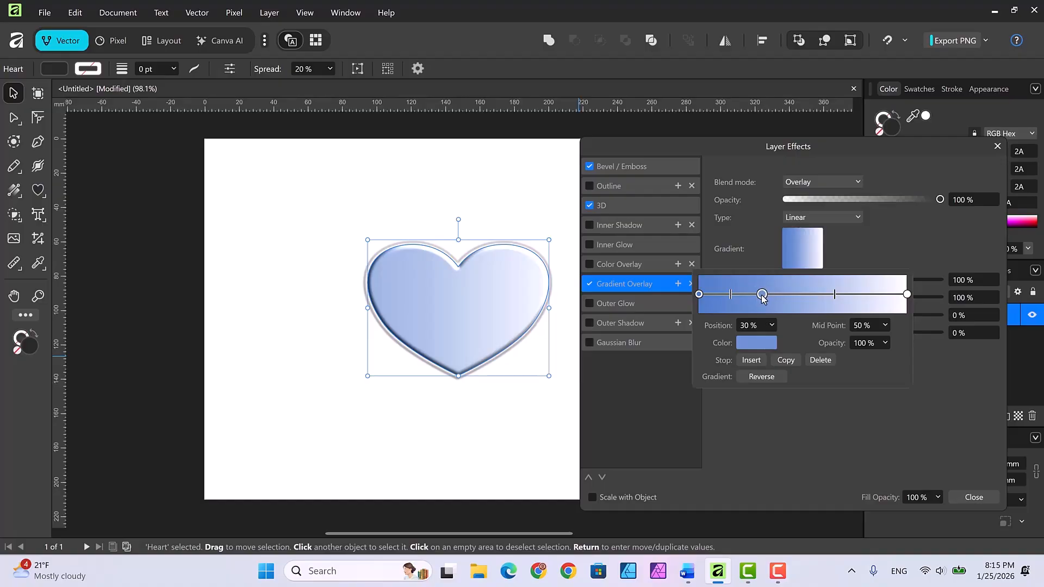
pyautogui.click(757, 343)
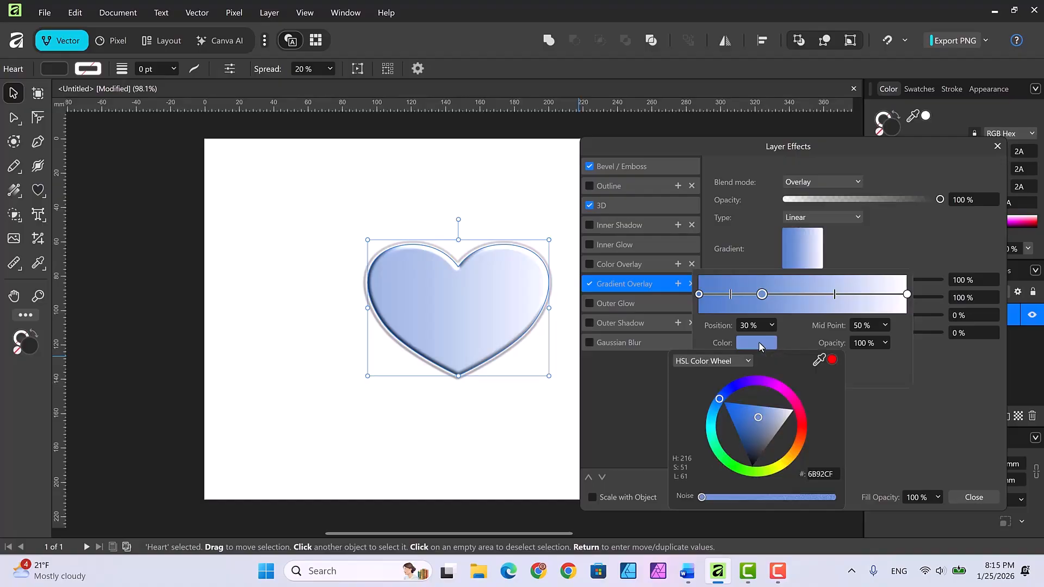
pyautogui.click(835, 472)
pyautogui.write('afc2e2')
pyautogui.press('Return')
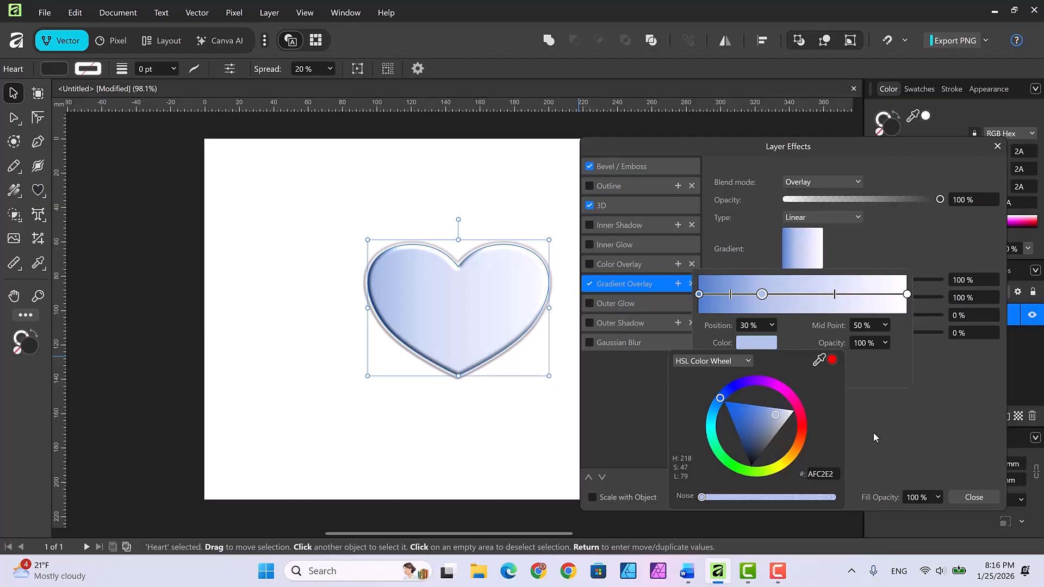
# Add a gradient stop at 51 % and set its color to 4C7CC5
pyautogui.click(802, 294)
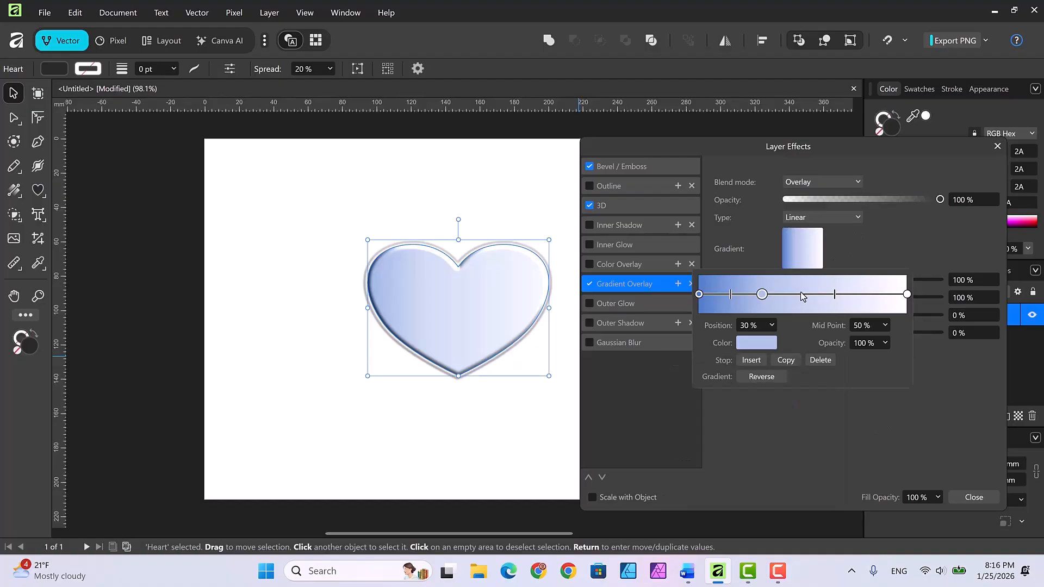
pyautogui.moveTo(800, 294); pyautogui.dragTo(804, 294)
pyautogui.click(759, 343)
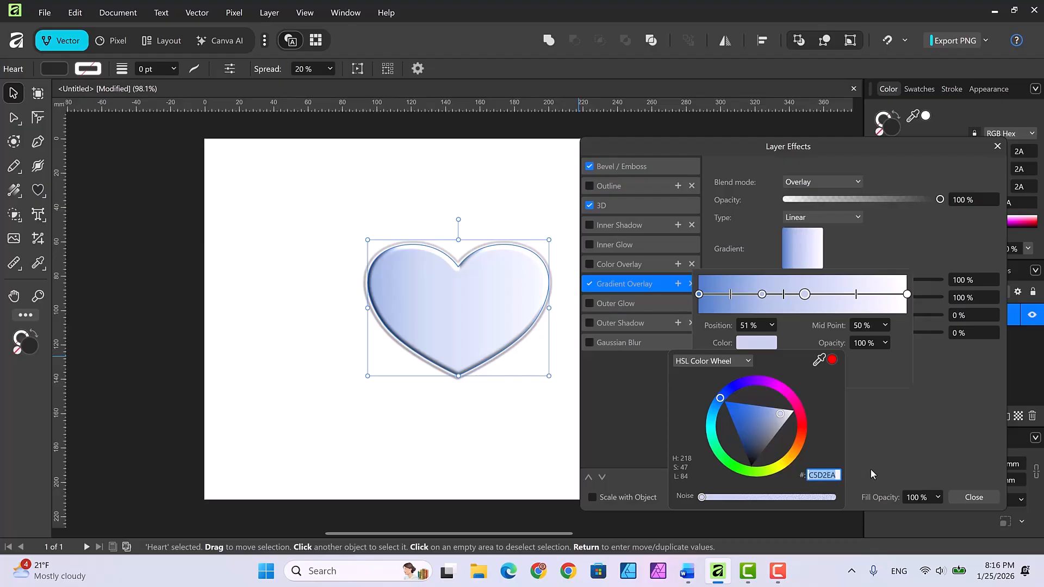
pyautogui.write('4c7cc5')
pyautogui.press('Return')
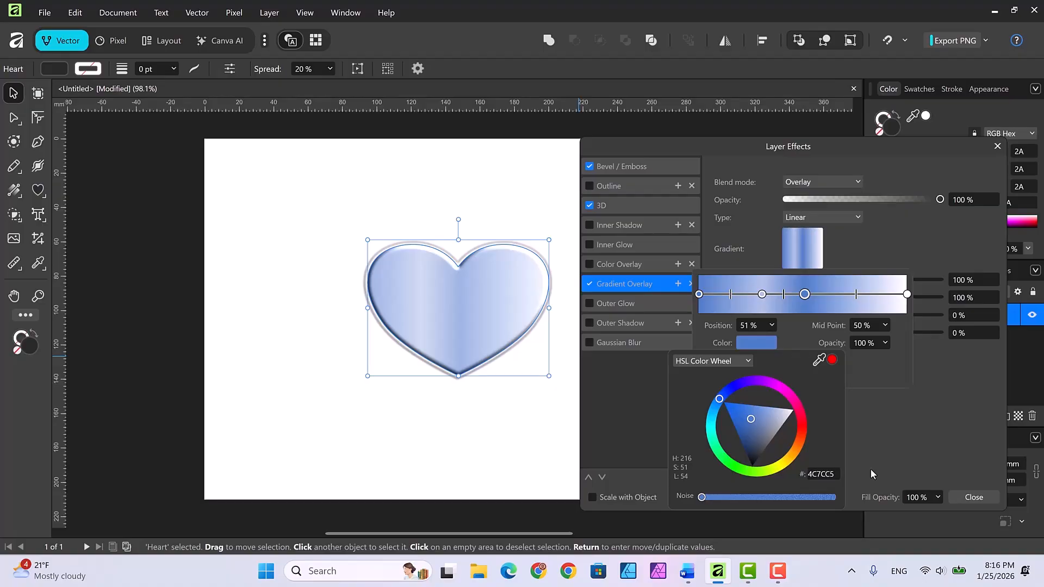
# Add a gradient stop at 67 % and set its color to AFC2E2
pyautogui.click(836, 295)
pyautogui.moveTo(835, 295); pyautogui.dragTo(838, 295)
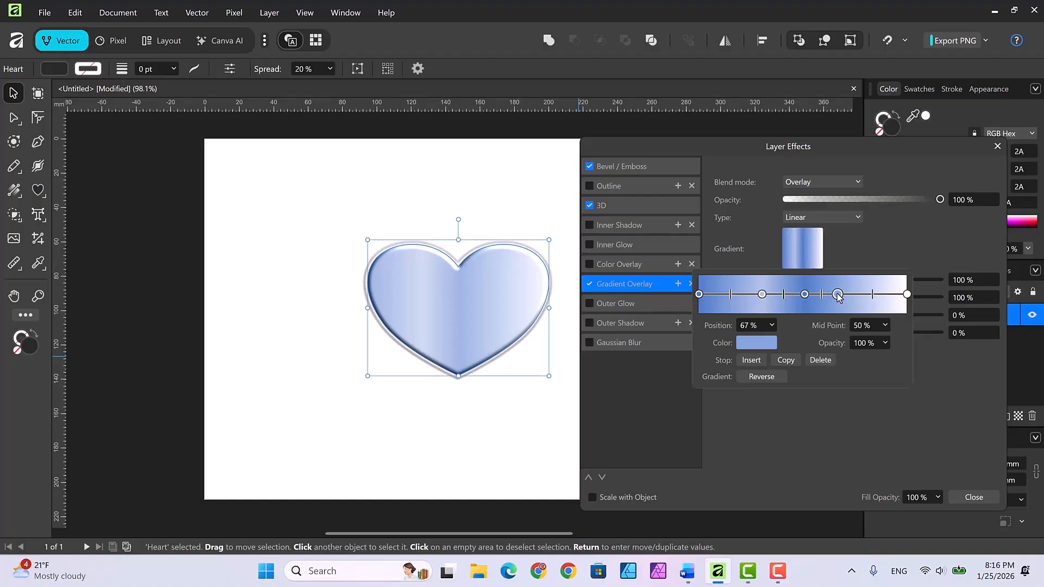
pyautogui.click(759, 342)
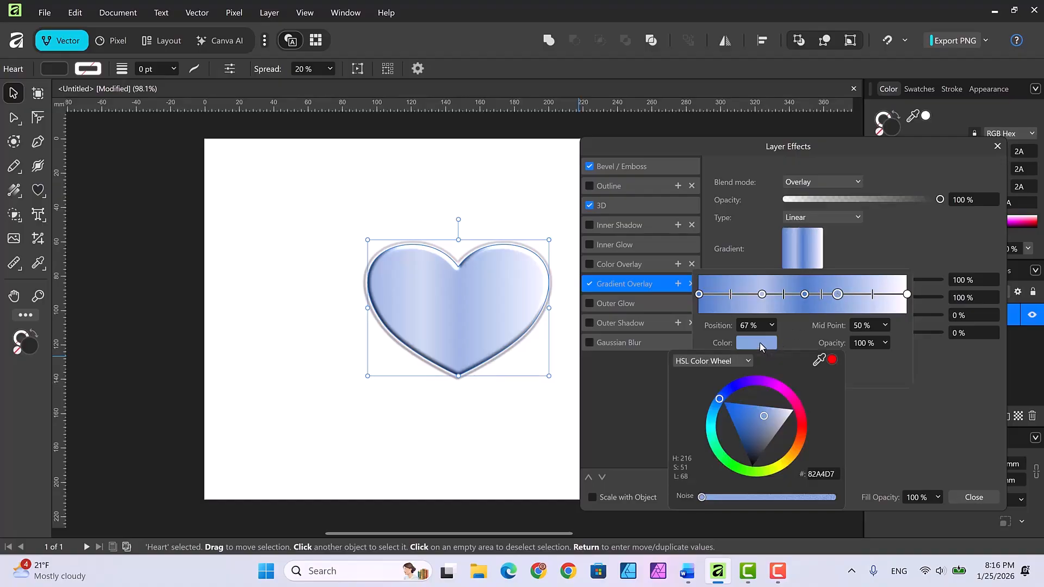
pyautogui.click(835, 475)
pyautogui.write('afc2e2')
pyautogui.press('Return')
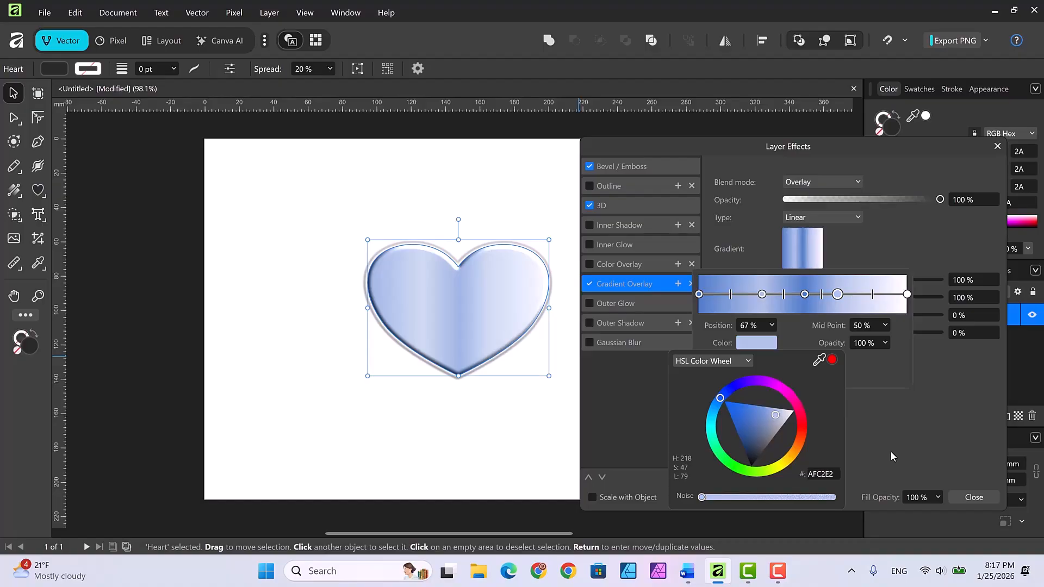
# Set the end stop of the overlay gradient to color 355BA2
pyautogui.click(906, 295)
pyautogui.click(906, 294)
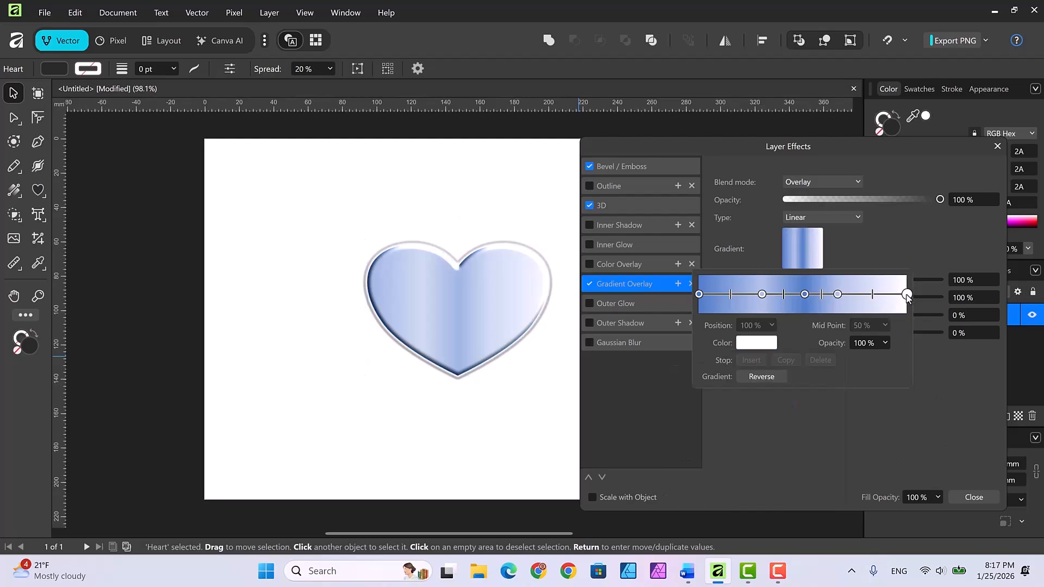
pyautogui.click(763, 344)
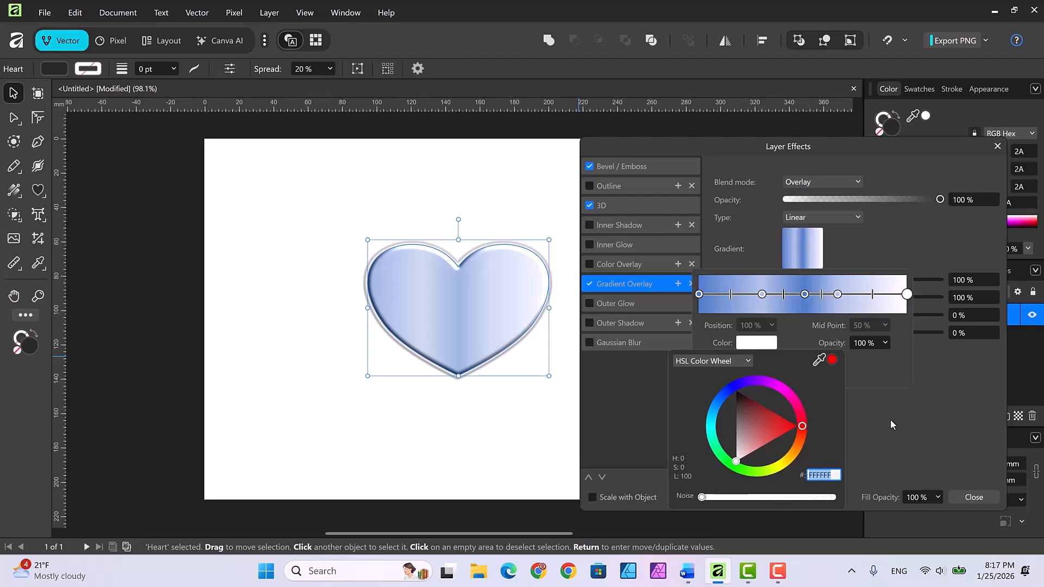
pyautogui.write('355ba2')
pyautogui.press('Return')
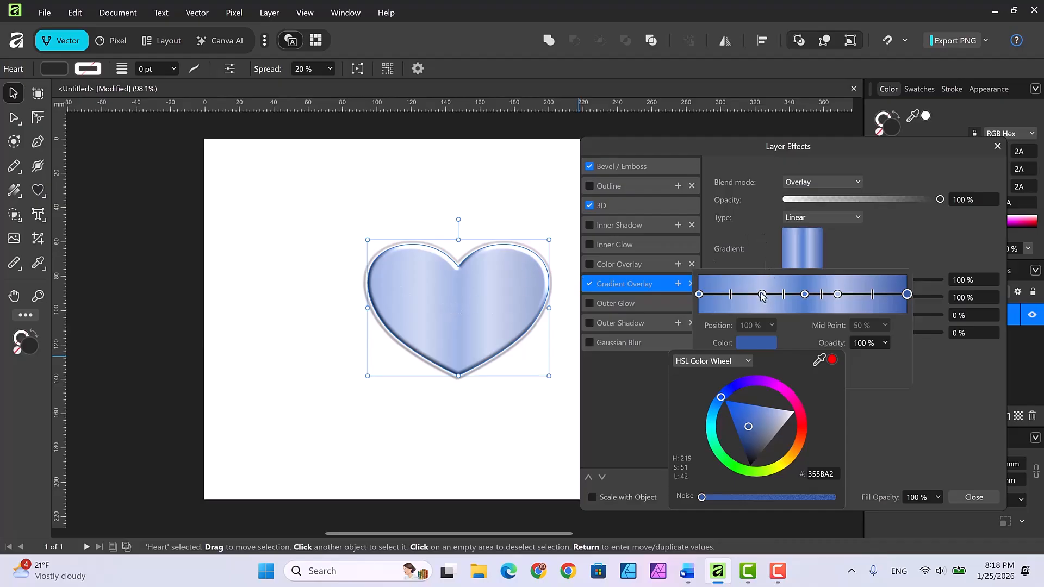
# Move the gradient's second stop to 29 %, set the overlay's angle to 315° and close the layer effects
pyautogui.click(729, 297)
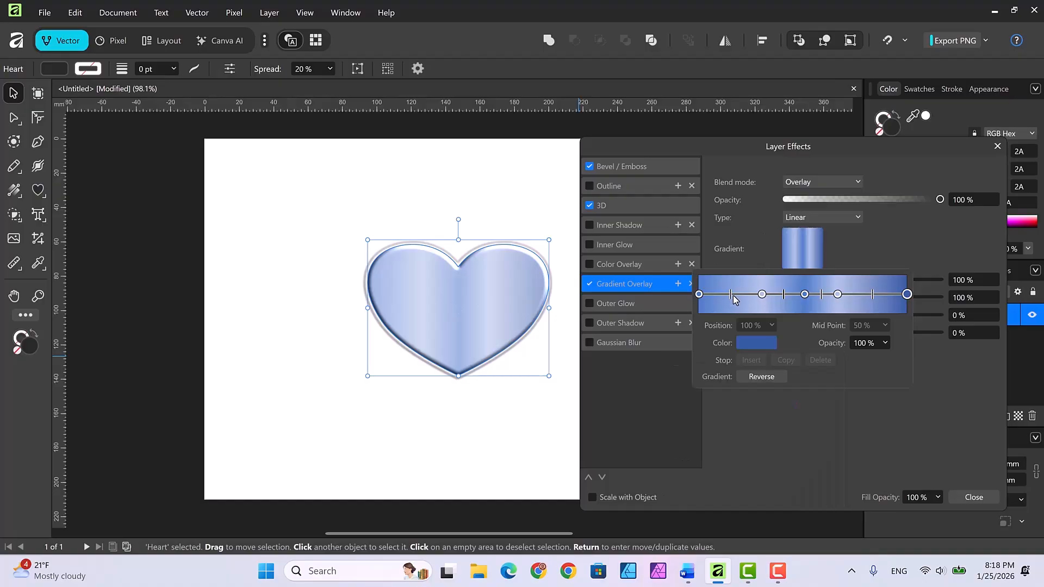
pyautogui.moveTo(732, 296)
pyautogui.mouseDown()
pyautogui.moveTo(733, 304)
pyautogui.moveTo(760, 298)
pyautogui.mouseUp()
pyautogui.click(762, 295)
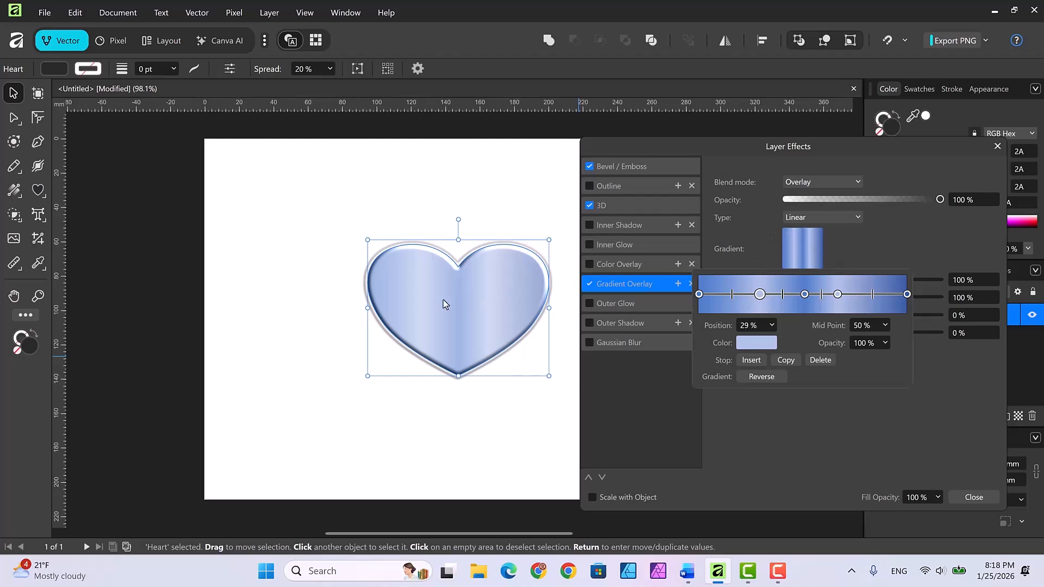
pyautogui.click(857, 249)
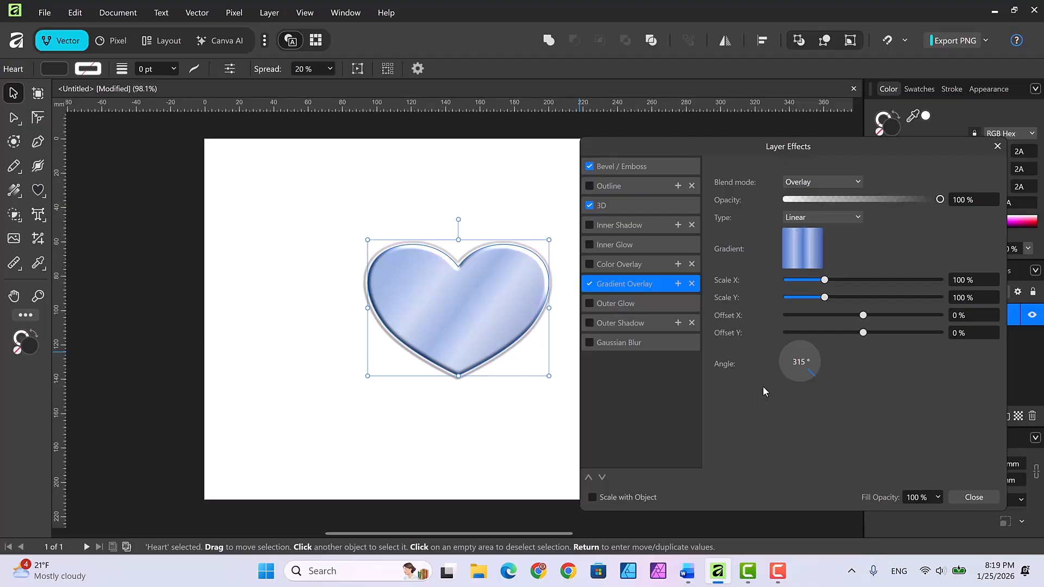
pyautogui.click(973, 497)
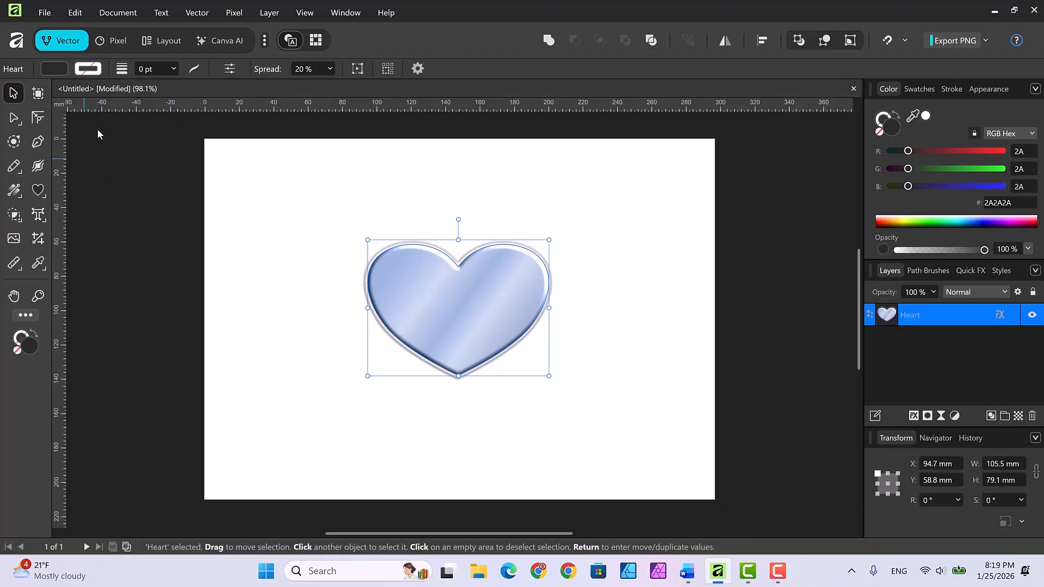
# Switch to pixel editing, activate the Paint Brush with the star2 brush, set its RGB Hex color to ADADAD and show the layers
pyautogui.click(118, 41)
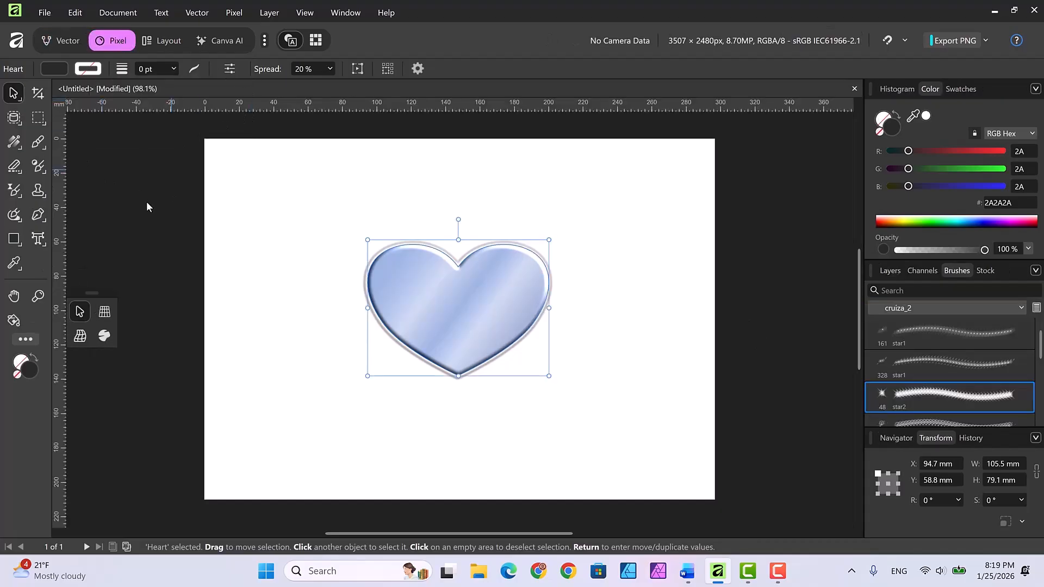
pyautogui.click(38, 143)
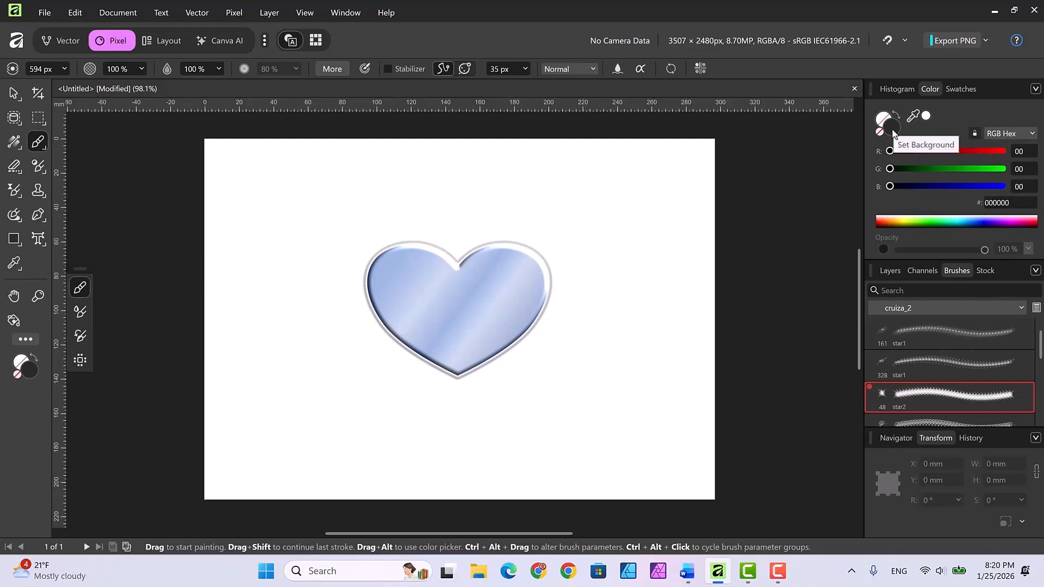
pyautogui.click(1032, 134)
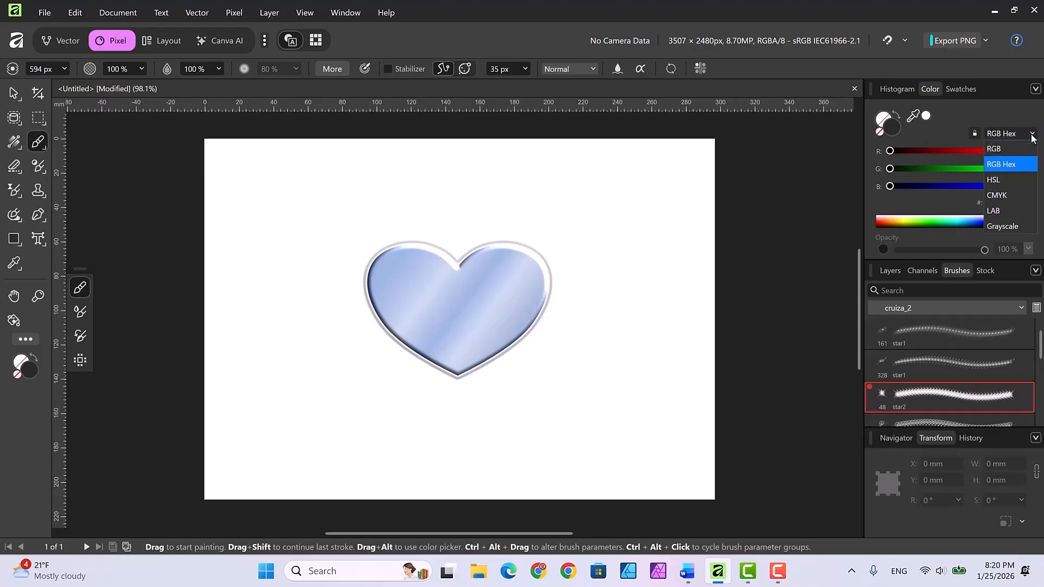
pyautogui.click(1010, 164)
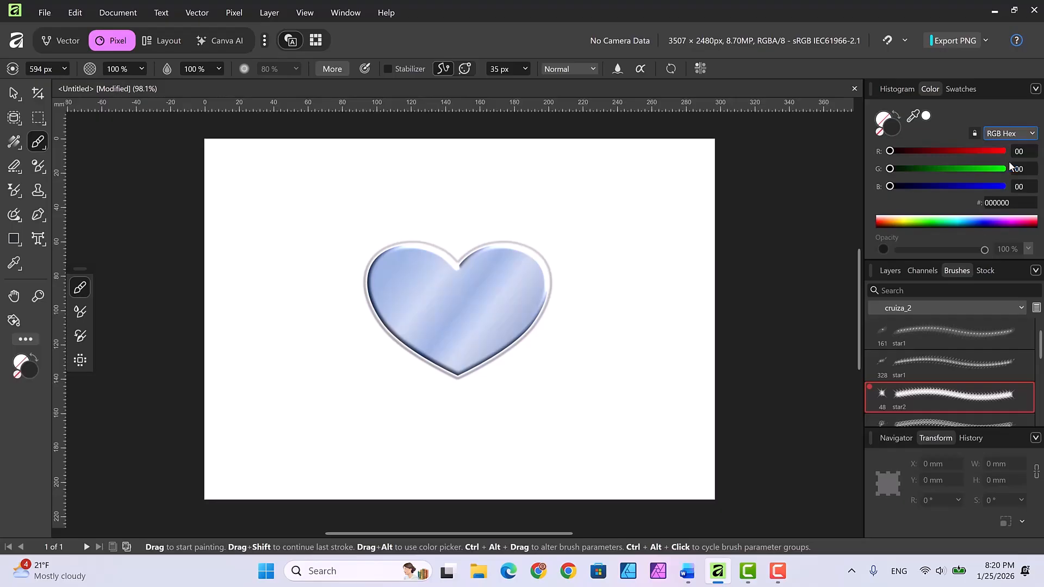
pyautogui.click(1011, 203)
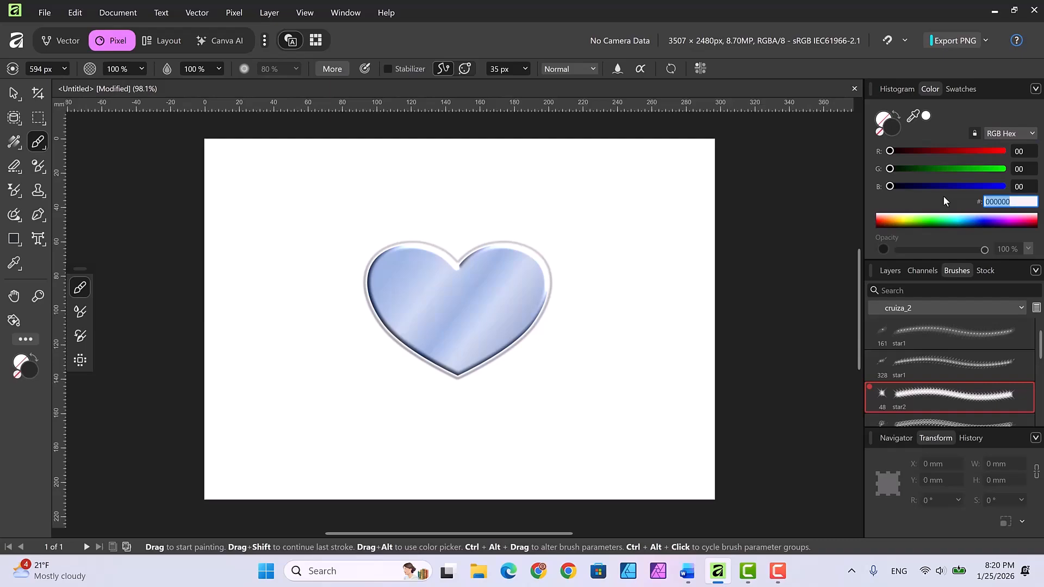
pyautogui.write('adadad')
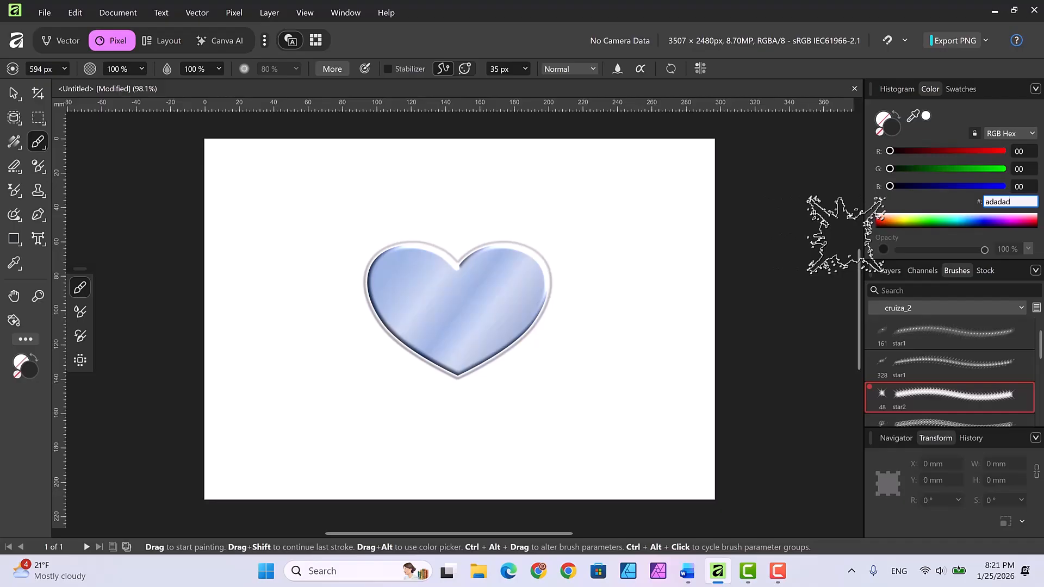
pyautogui.press('Return')
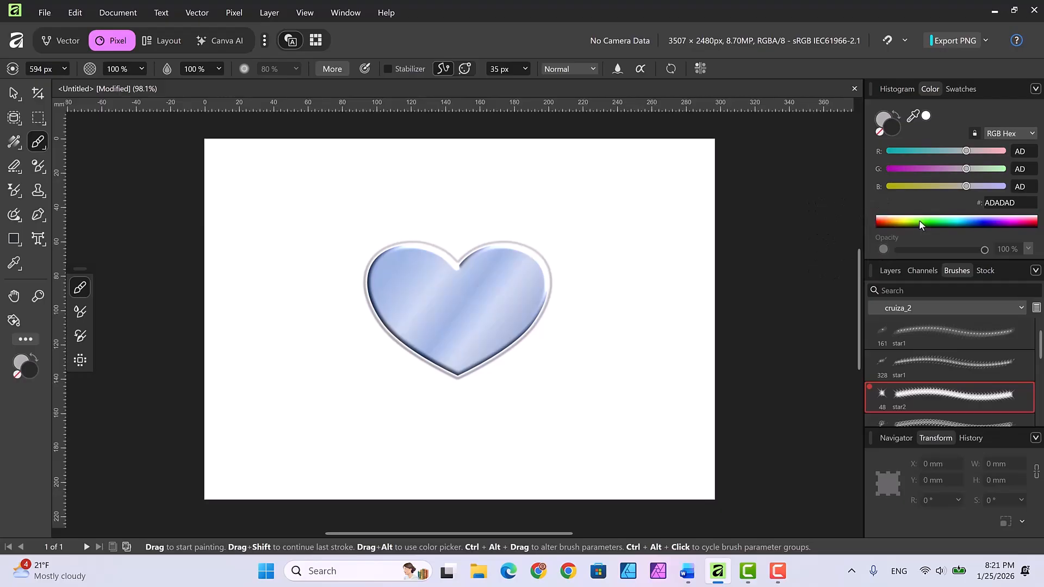
pyautogui.click(889, 270)
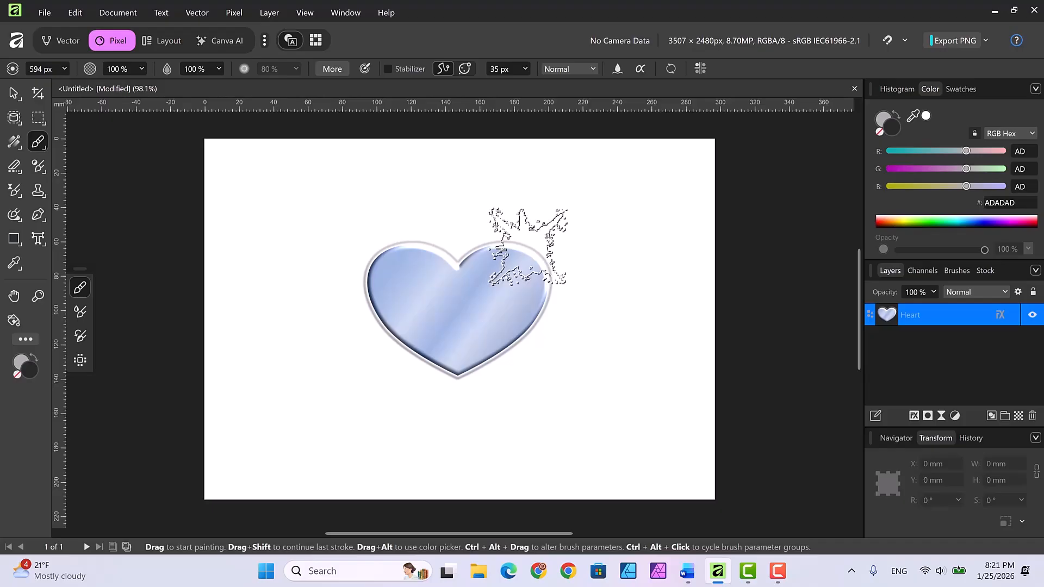
pyautogui.press('[')
pyautogui.press('[')
pyautogui.press('[')
pyautogui.press('[')
pyautogui.press(']')
pyautogui.press(']')
pyautogui.press(']')
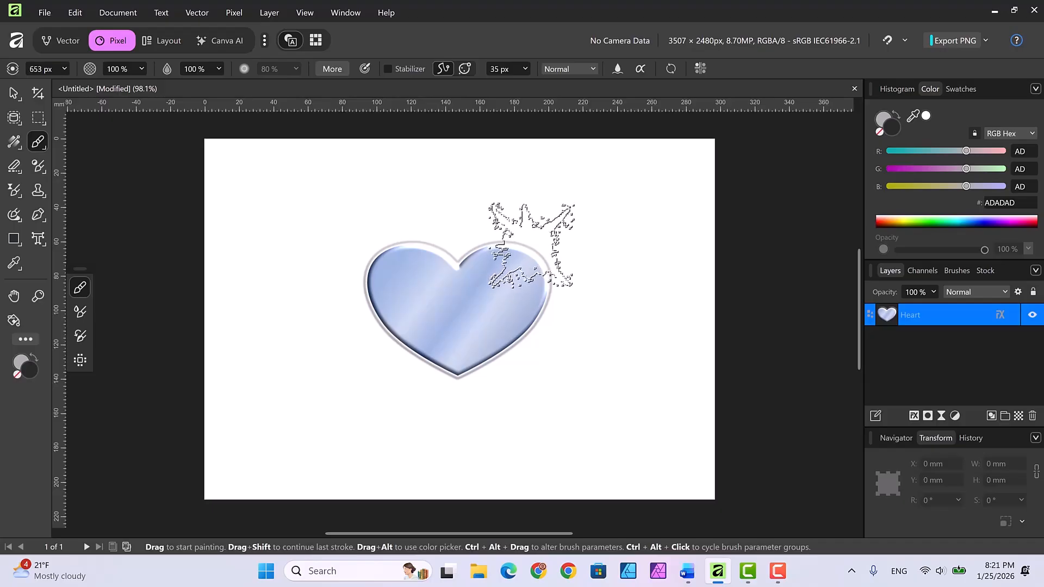
pyautogui.click(531, 244)
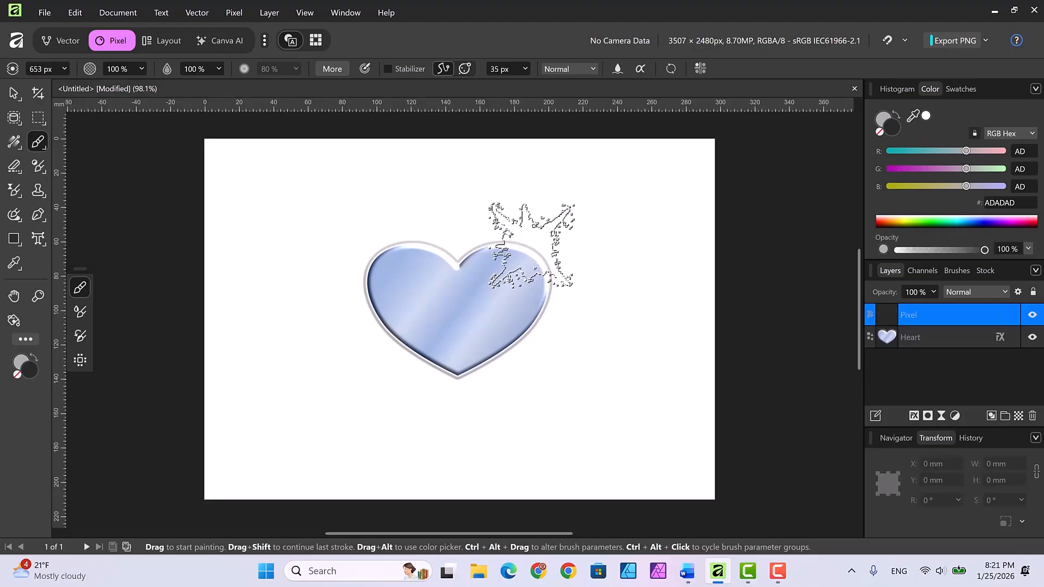
pyautogui.click(633, 240)
pyautogui.hotkey('ctrl', 'z')
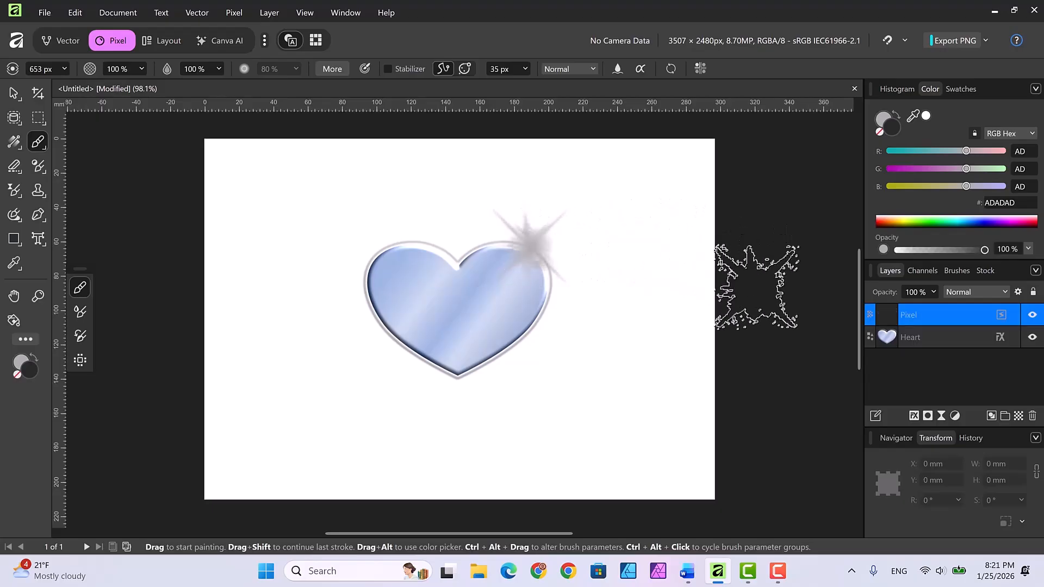
pyautogui.click(645, 275)
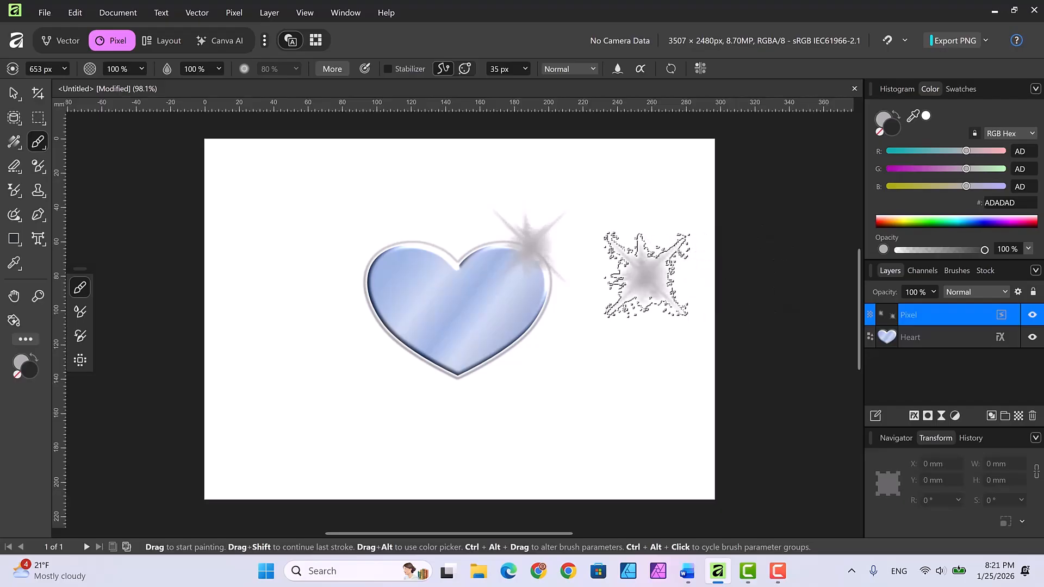
pyautogui.hotkey('ctrl', 'z')
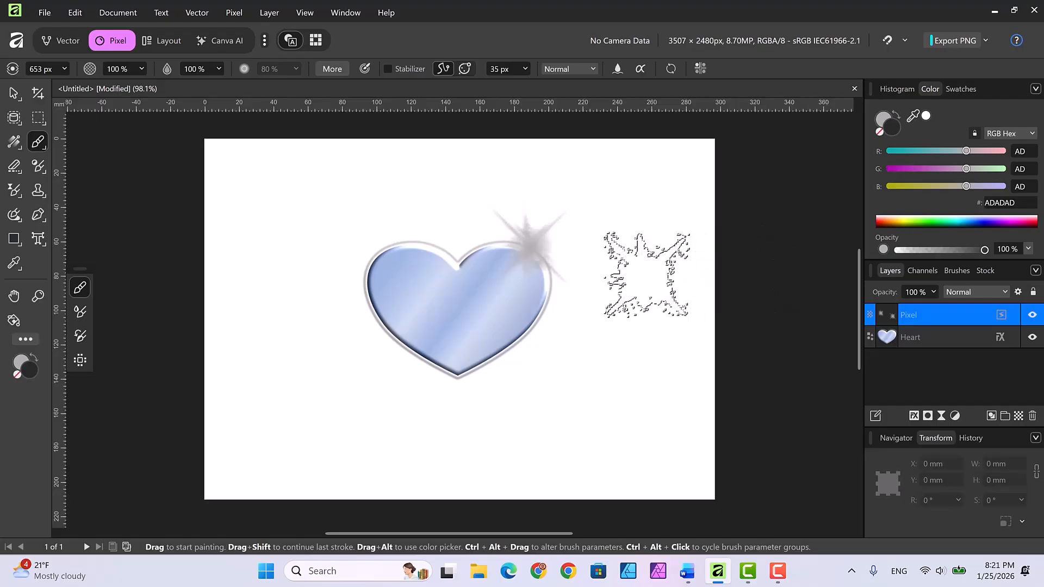
pyautogui.hotkey('ctrl', 'z')
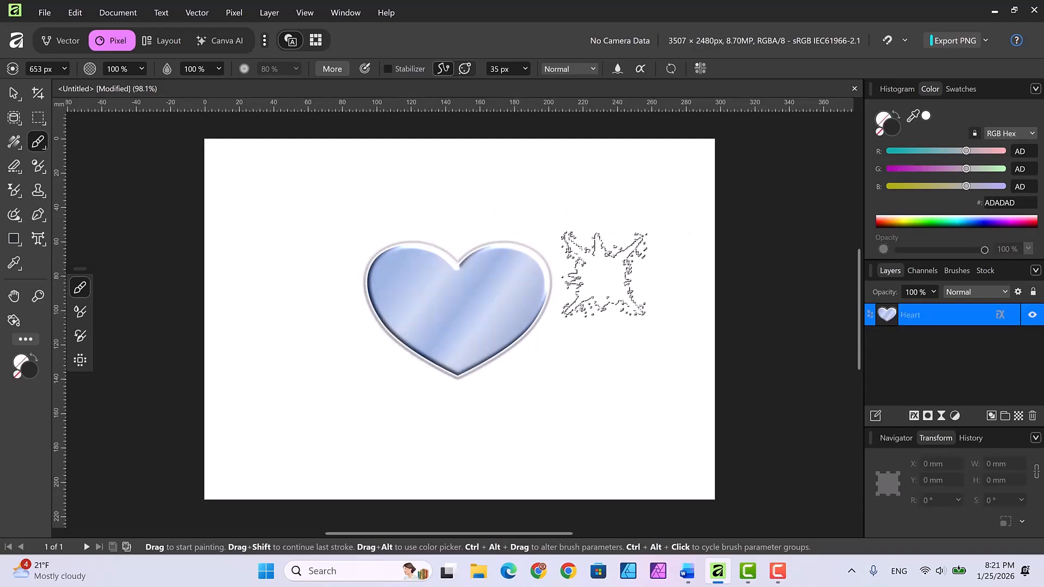
# Set the brush size to 555 px, stamp one star sparkle on the heart's upper-right edge and deselect it
pyautogui.press('[')
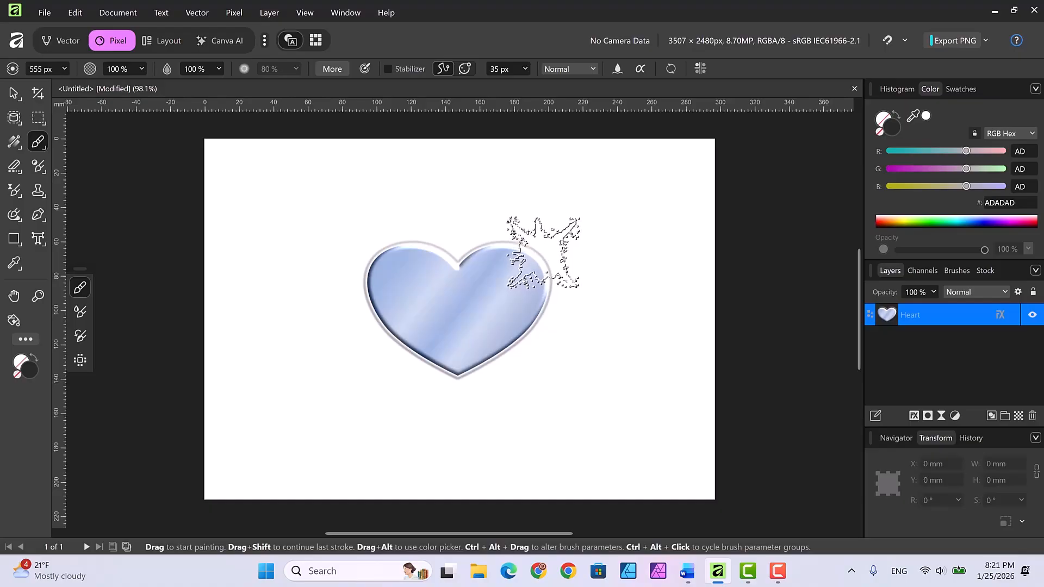
pyautogui.moveTo(543, 253)
pyautogui.mouseDown()
pyautogui.moveTo(666, 253)
pyautogui.moveTo(726, 270)
pyautogui.mouseUp()
pyautogui.hotkey('ctrl', 'z')
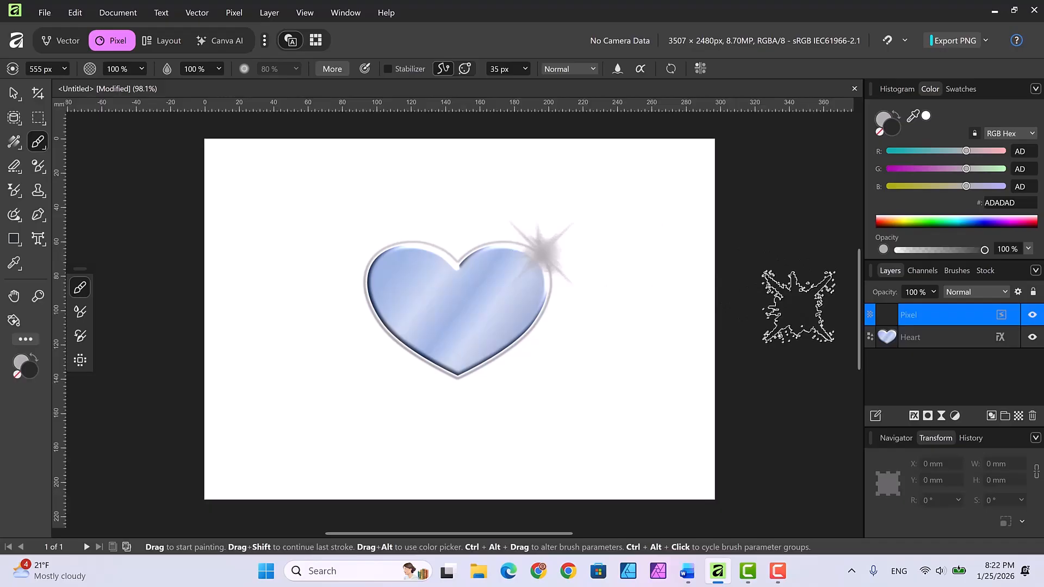
pyautogui.click(14, 93)
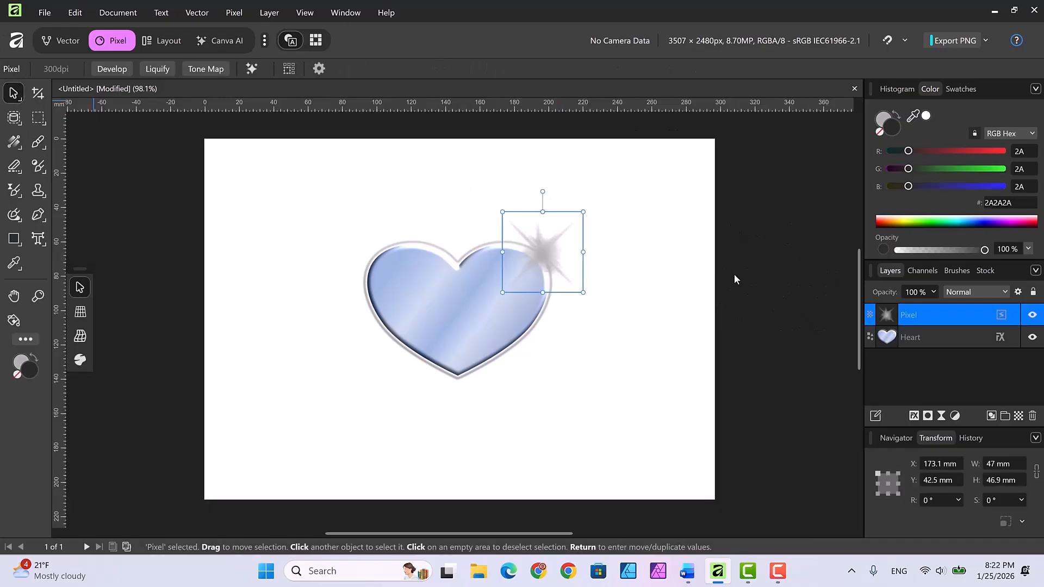
pyautogui.click(695, 320)
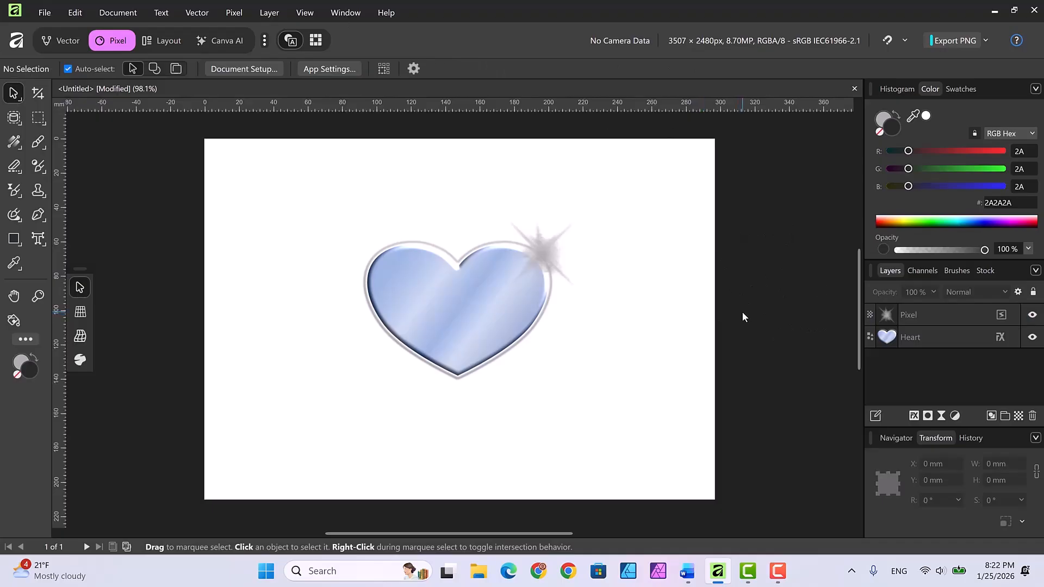